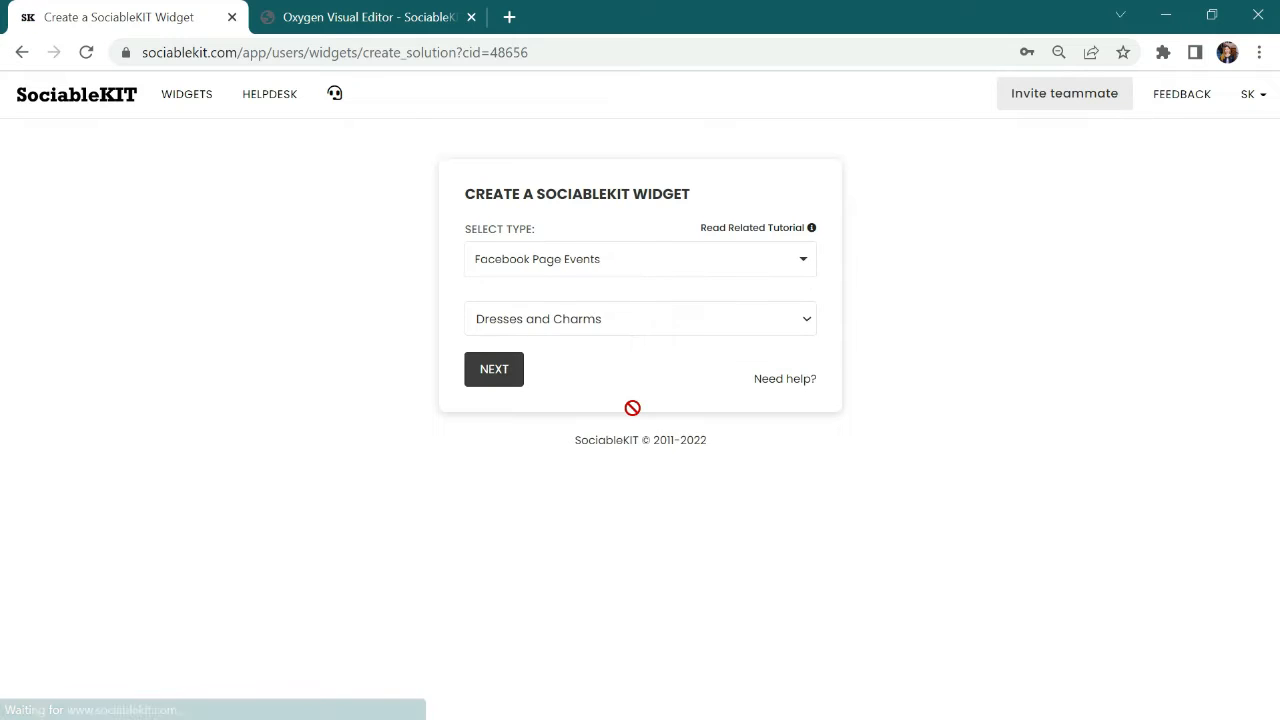
Step: Choose Posted By DSM as the page for the Facebook Page Events widget and create the widget
click(640, 320)
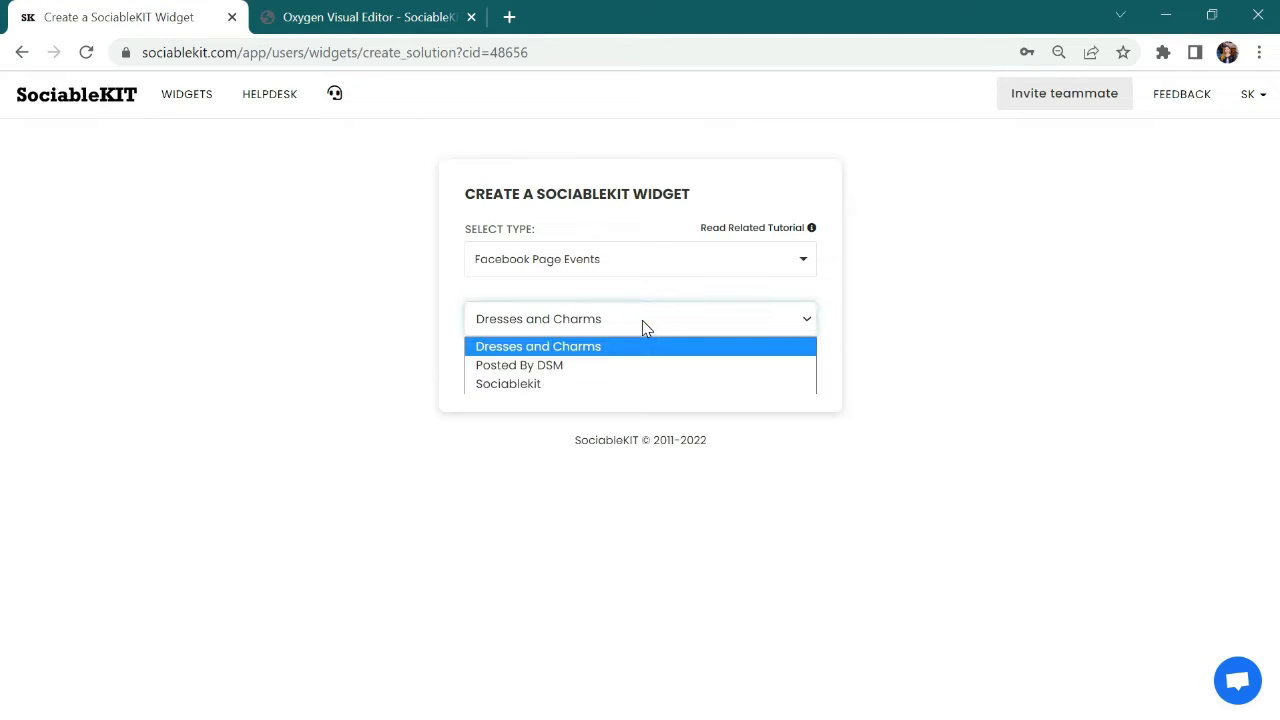
click(643, 372)
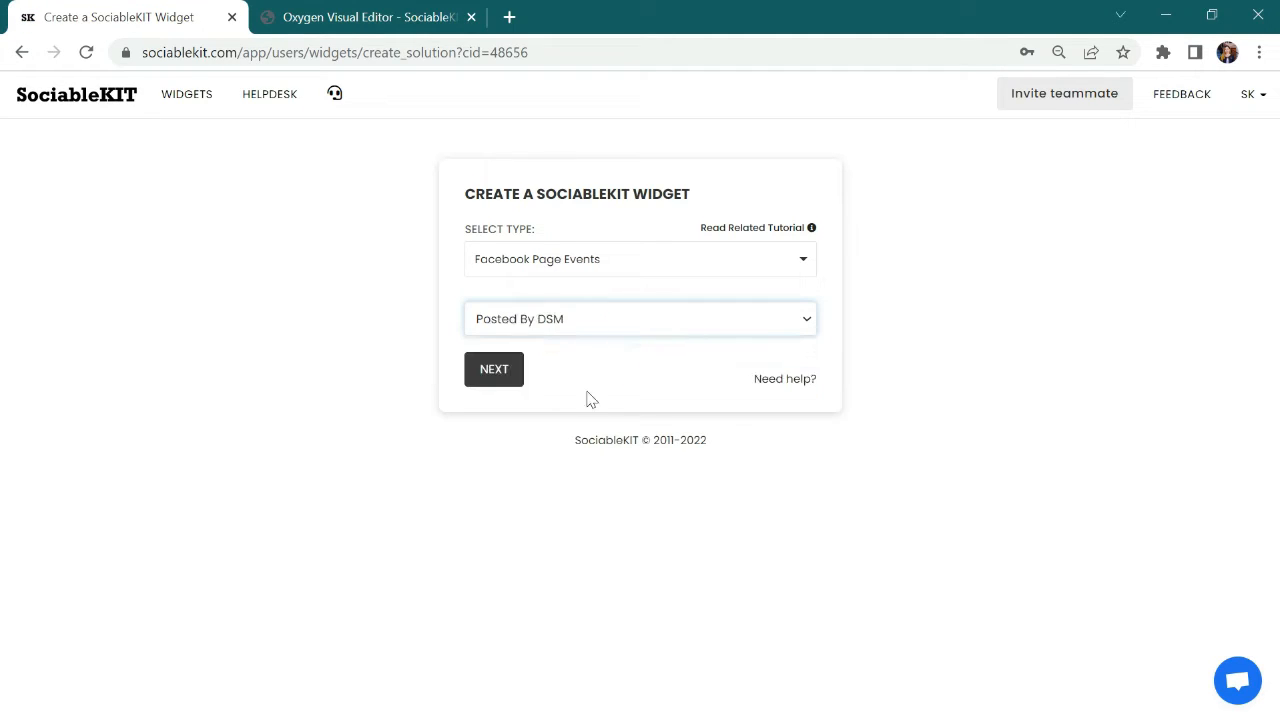
click(494, 370)
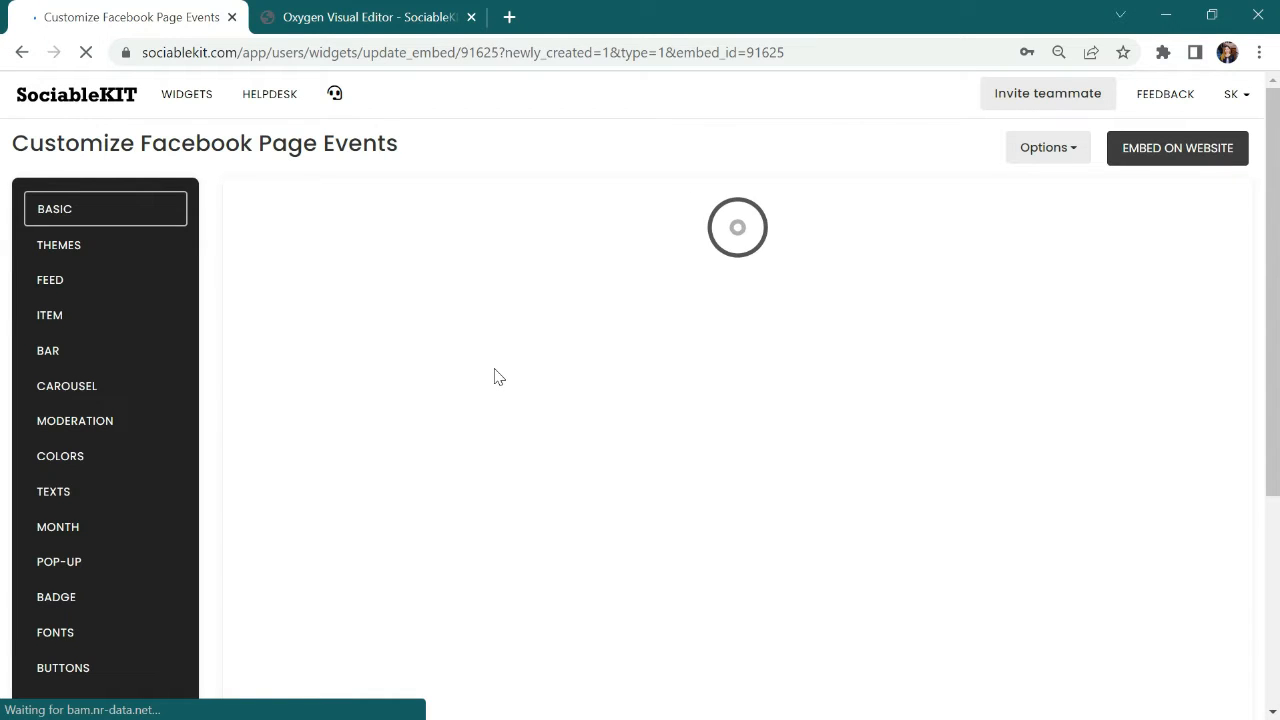
Step: Apply the Maayos Theme to the events widget and save the changes
click(140, 249)
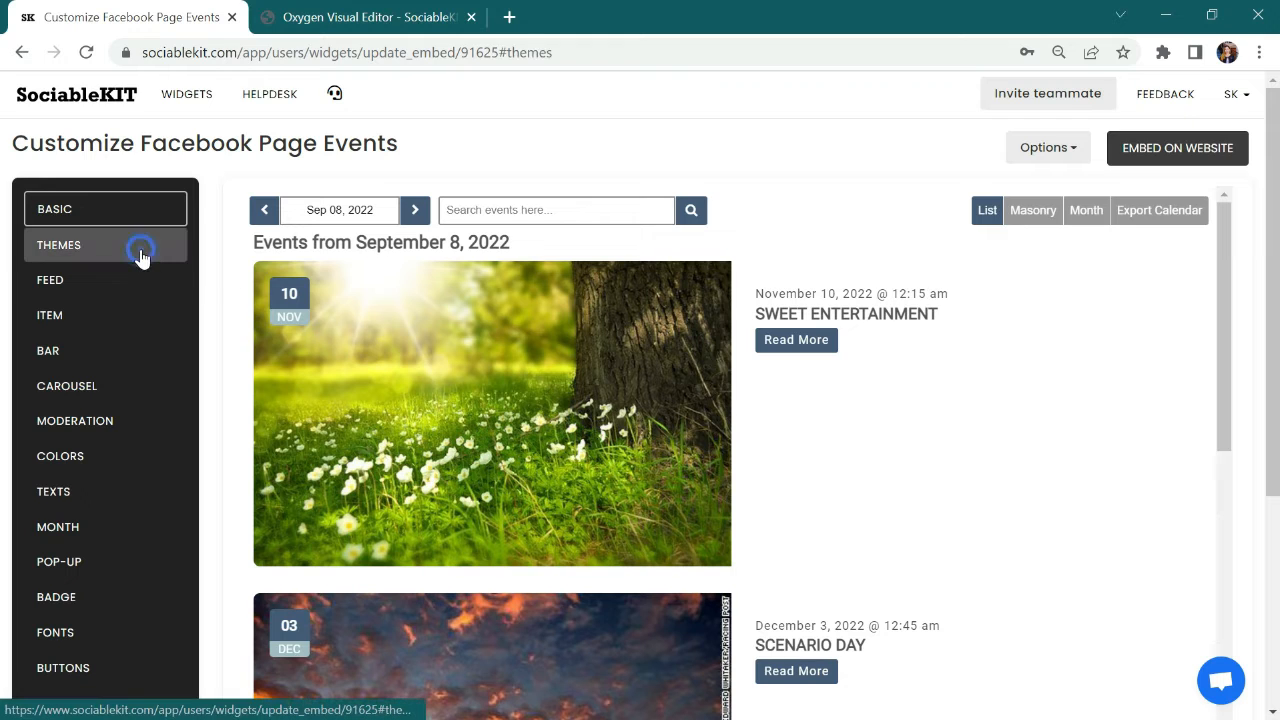
click(263, 237)
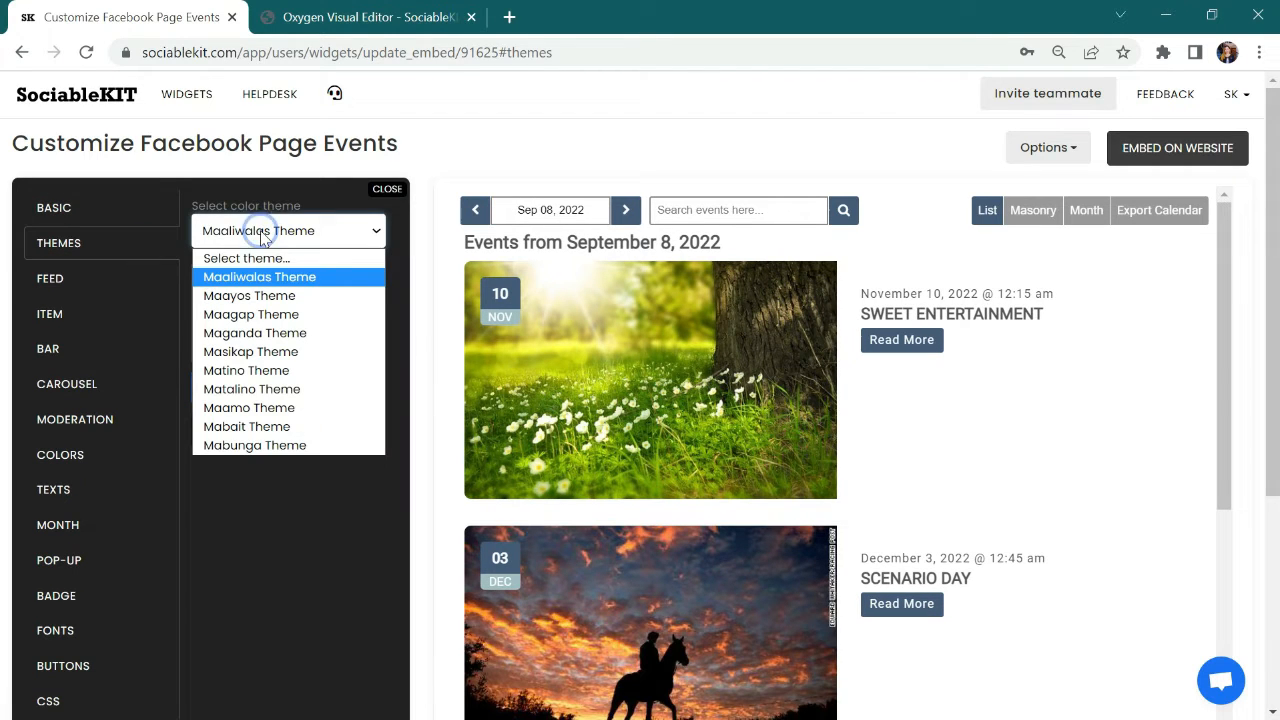
click(258, 292)
click(282, 387)
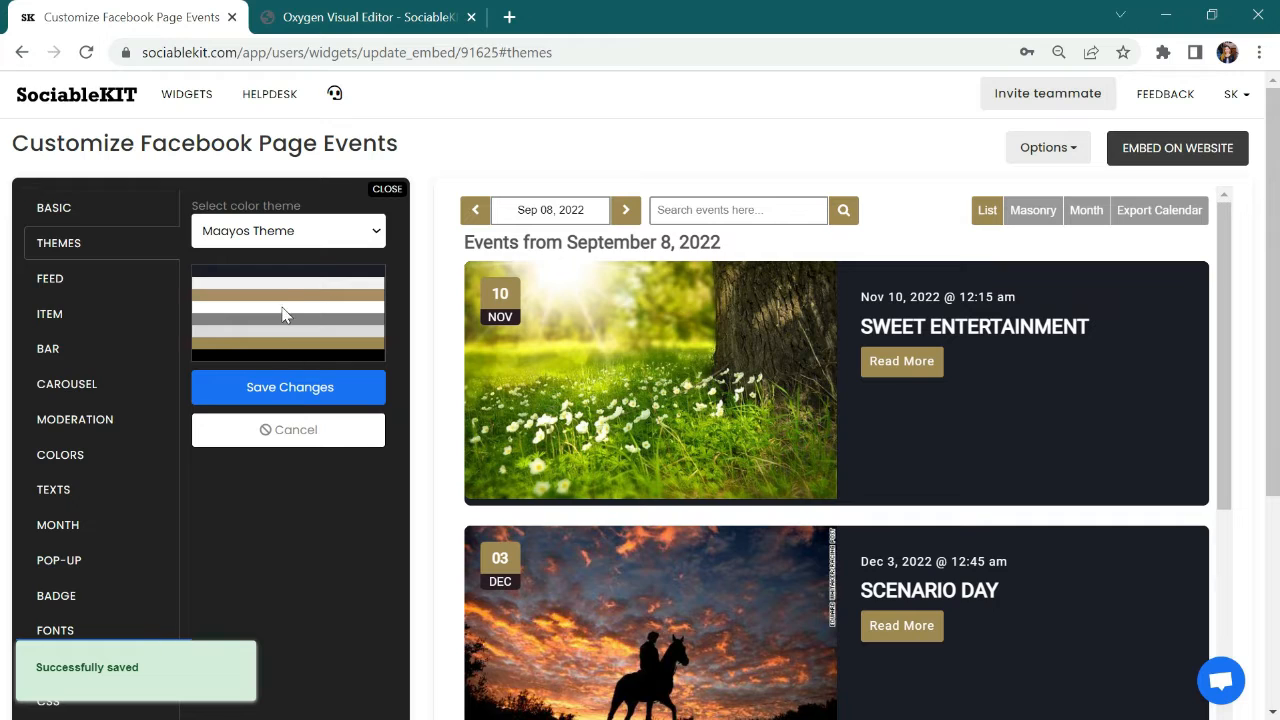
Step: Switch the widget's color theme to Maaliwalas Theme and save the changes
click(276, 232)
click(280, 277)
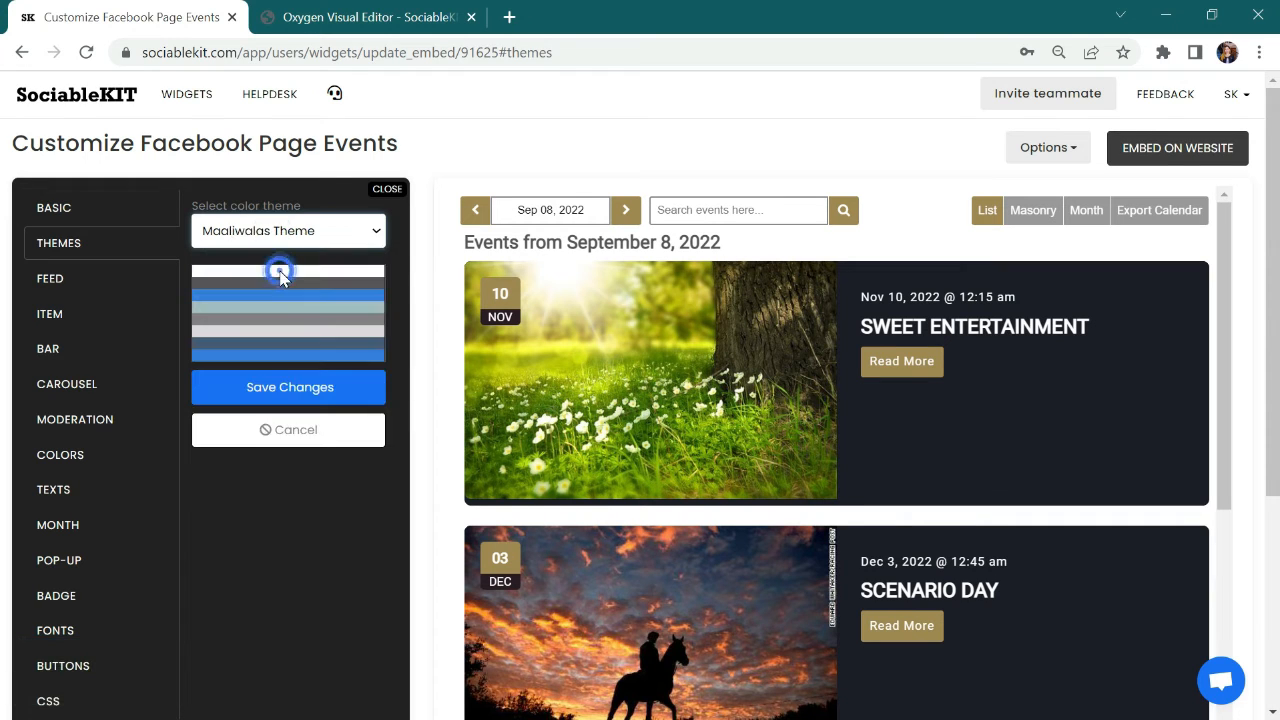
click(282, 388)
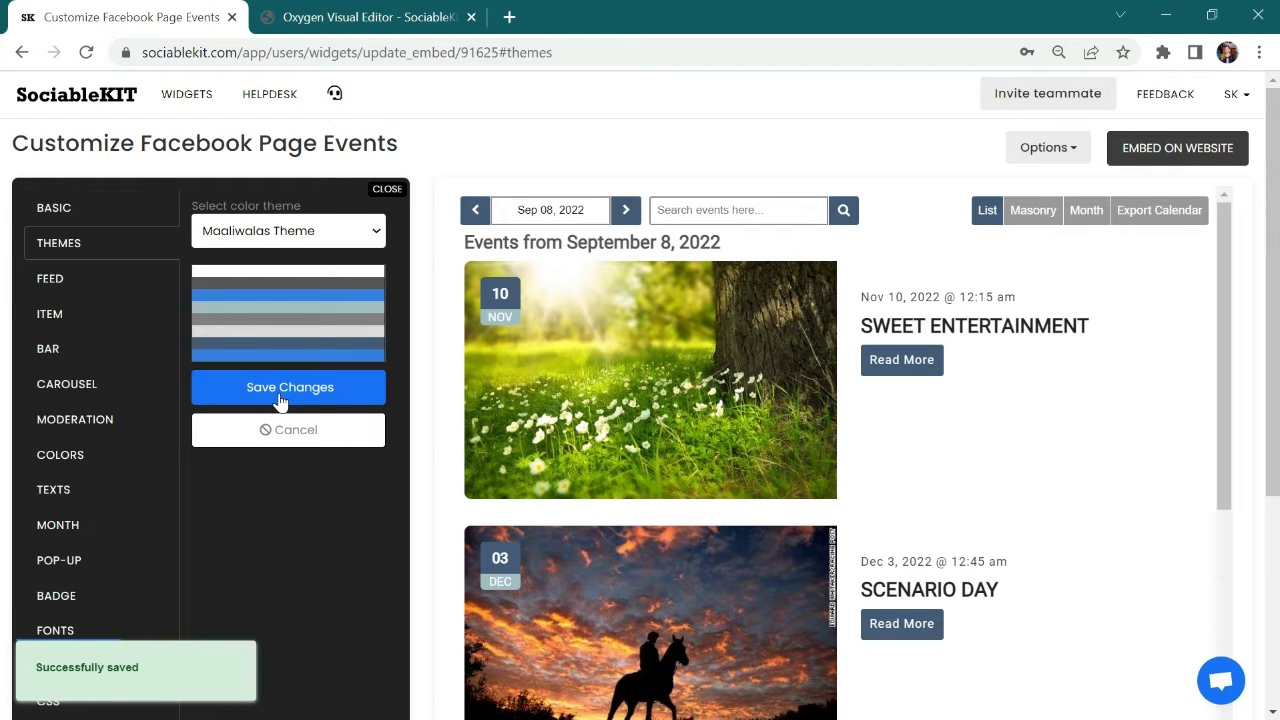
Step: Set the feed's default view to Carousel and save the changes
click(124, 288)
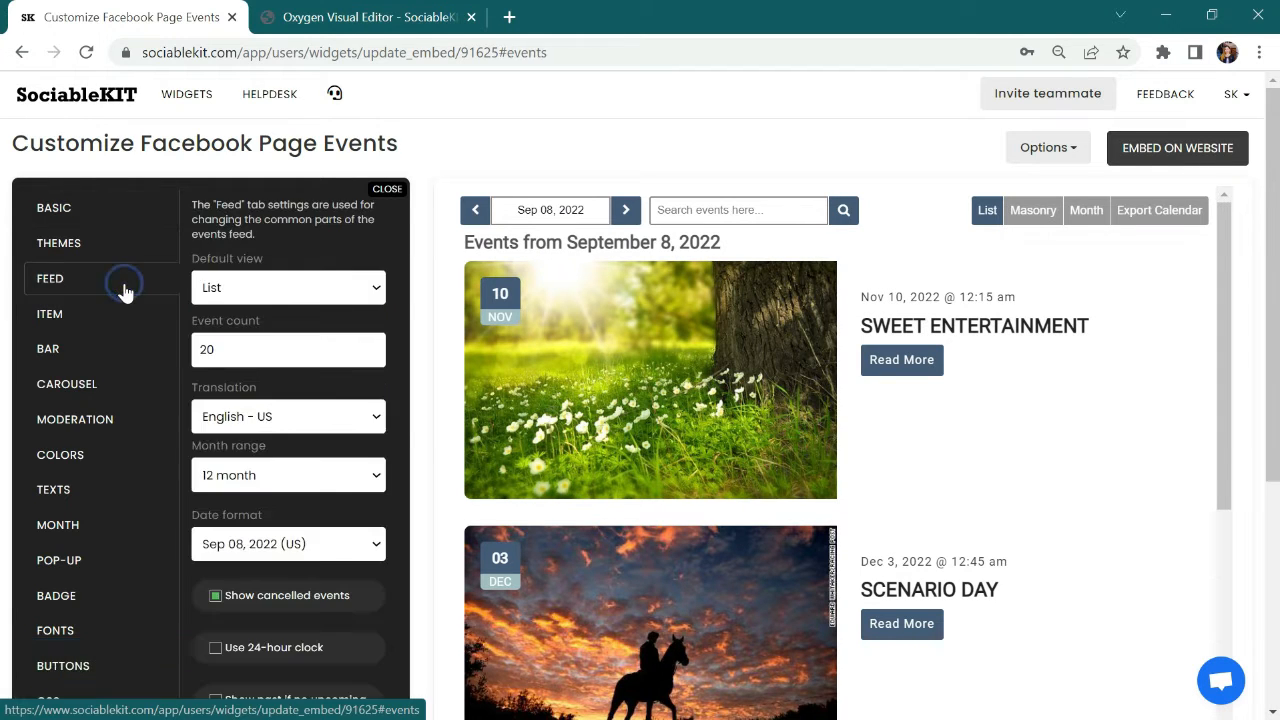
click(277, 295)
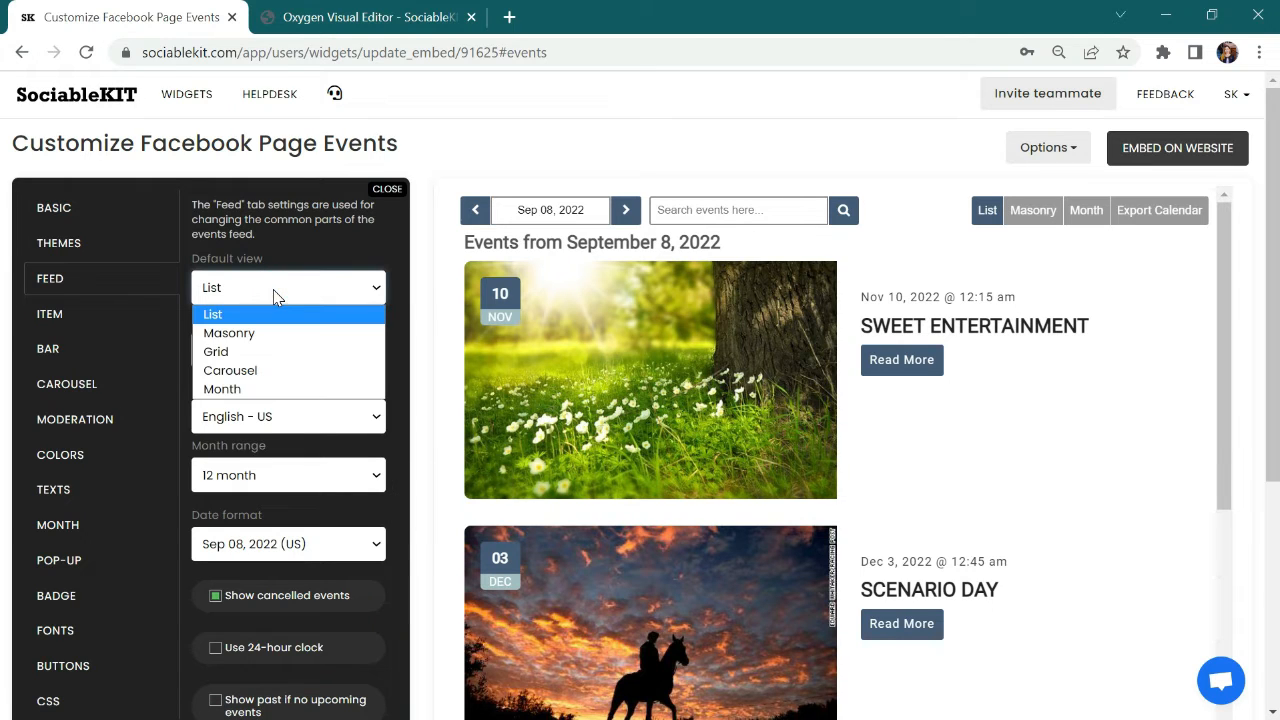
click(261, 374)
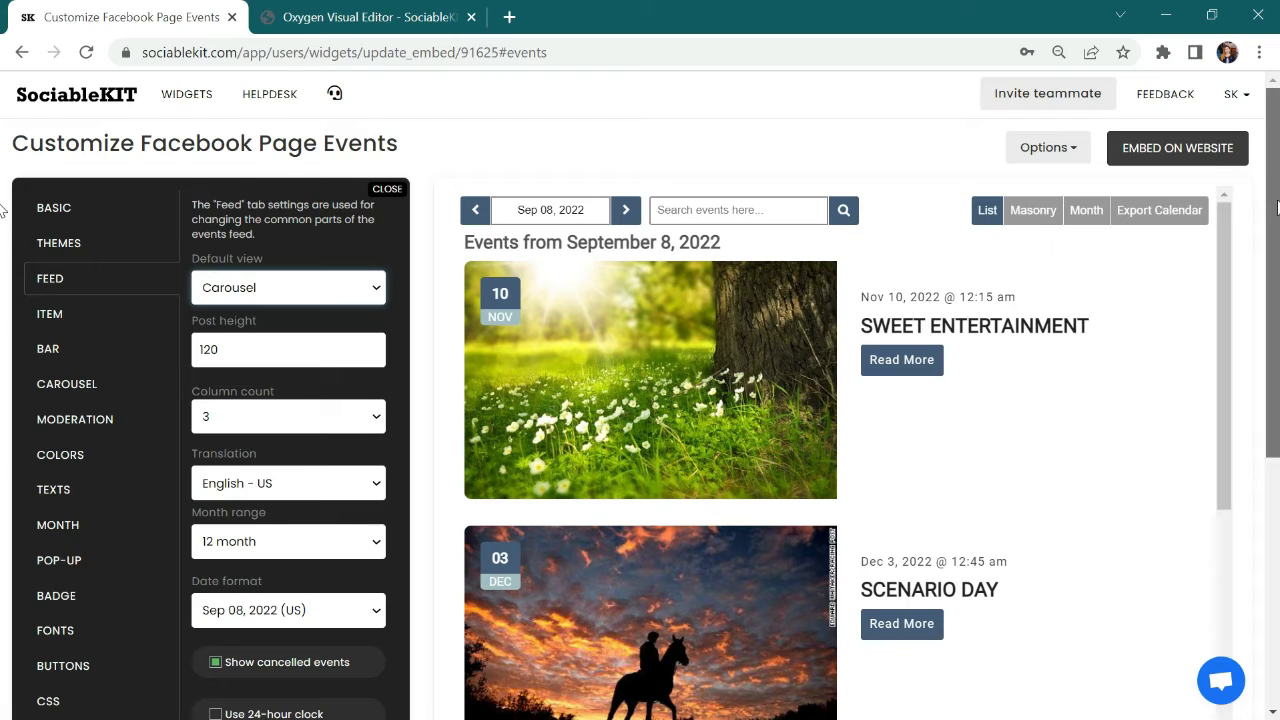
drag(1273, 222, 1275, 335)
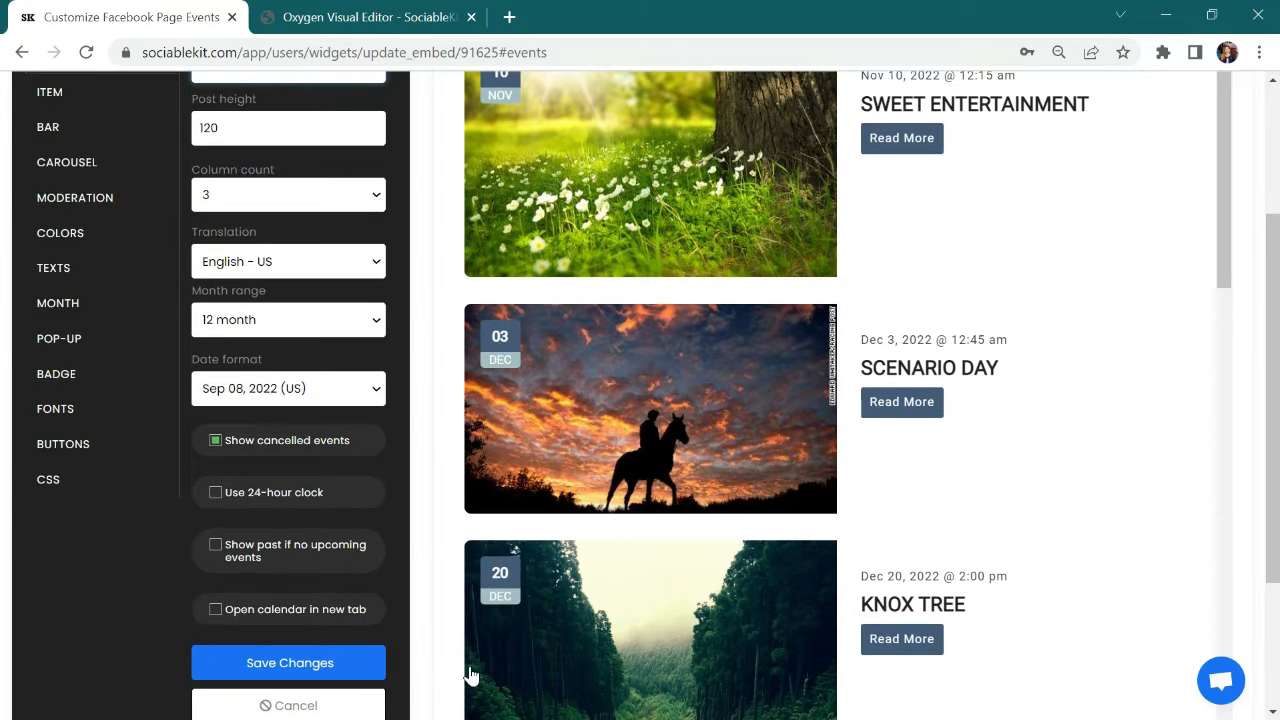
click(282, 660)
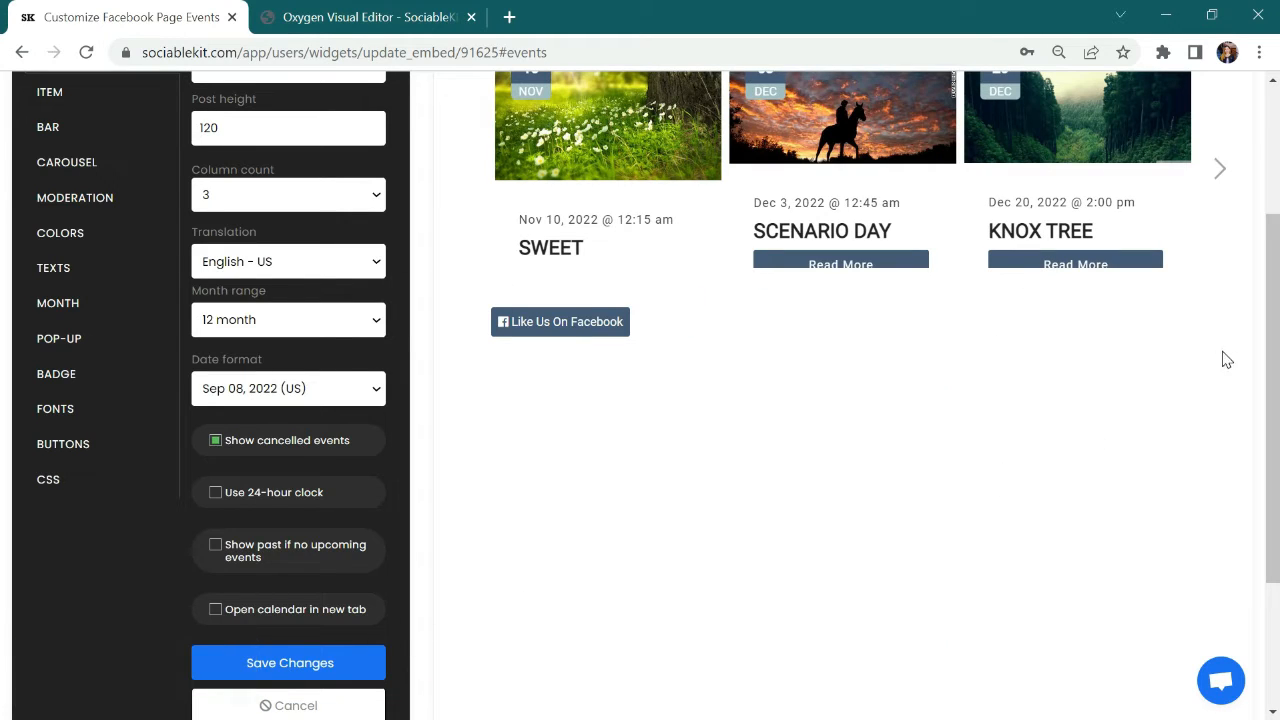
Step: Browse the carousel preview forward through its events, check the event details, and return to the first events
scroll(1272, 318, up, 3)
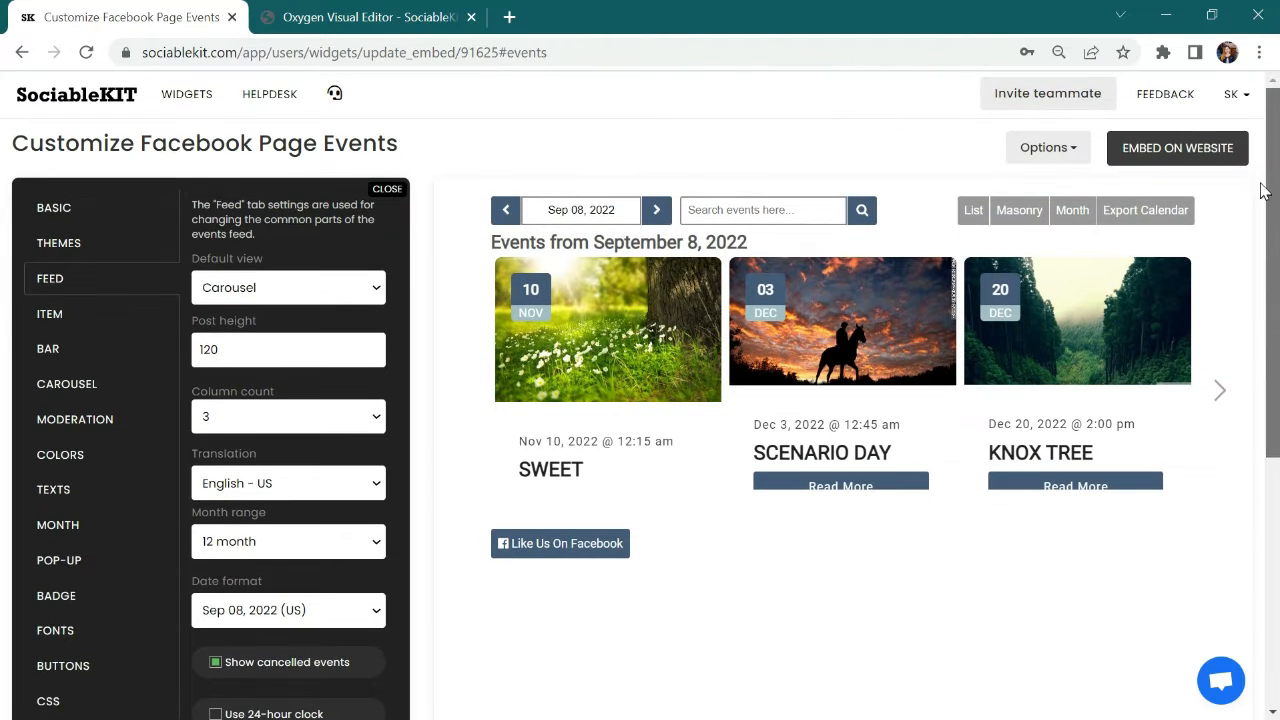
click(1220, 392)
click(1221, 392)
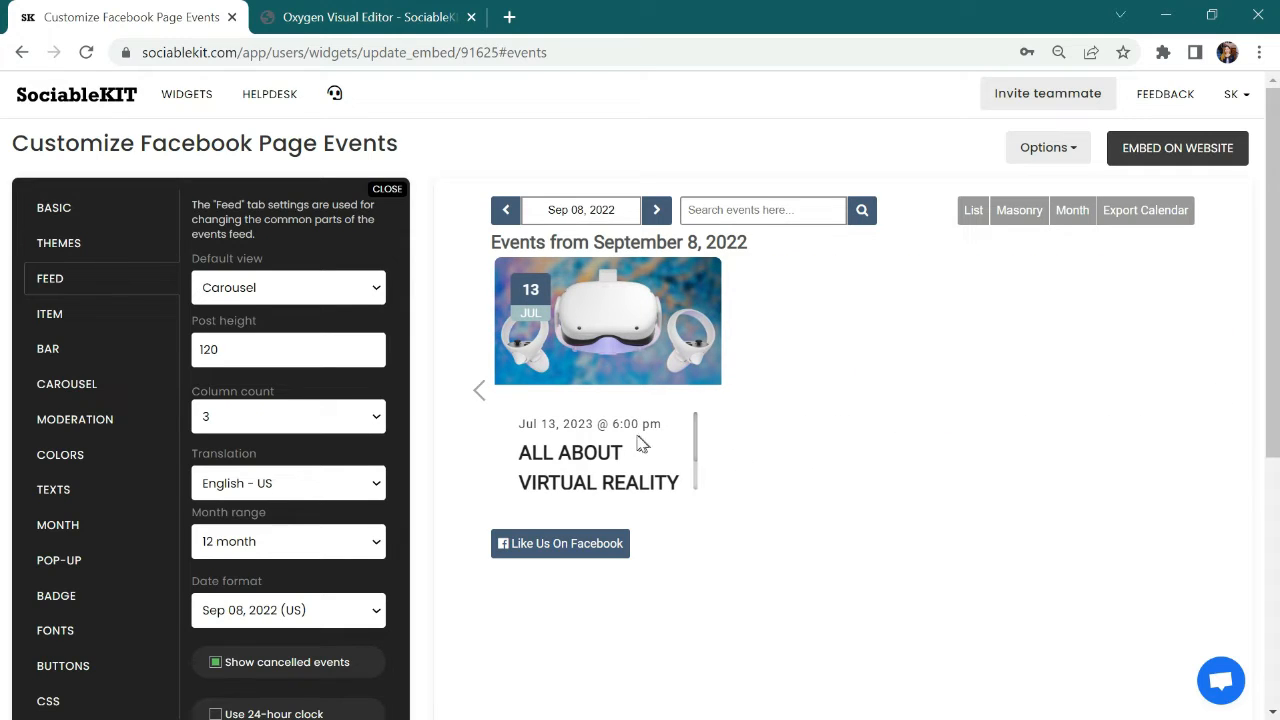
mouse_move(696, 432)
mouse_down()
mouse_move(701, 477)
mouse_move(694, 413)
mouse_up()
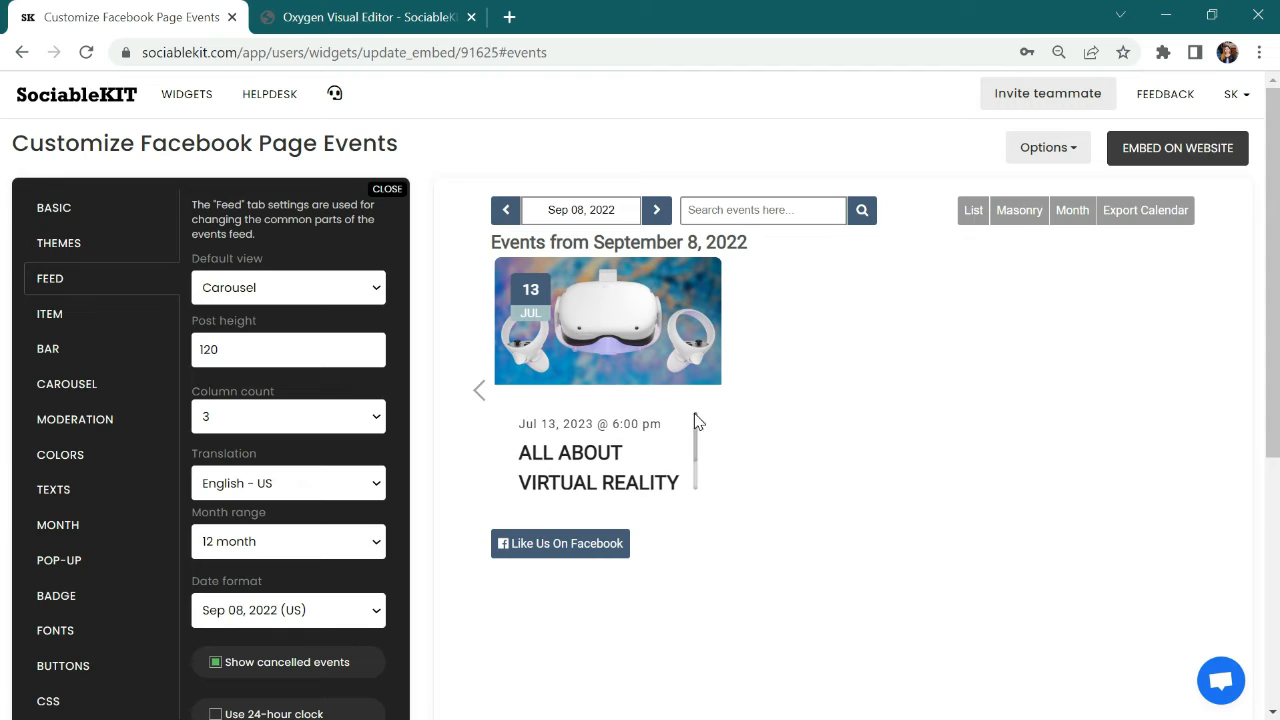
click(470, 392)
click(470, 392)
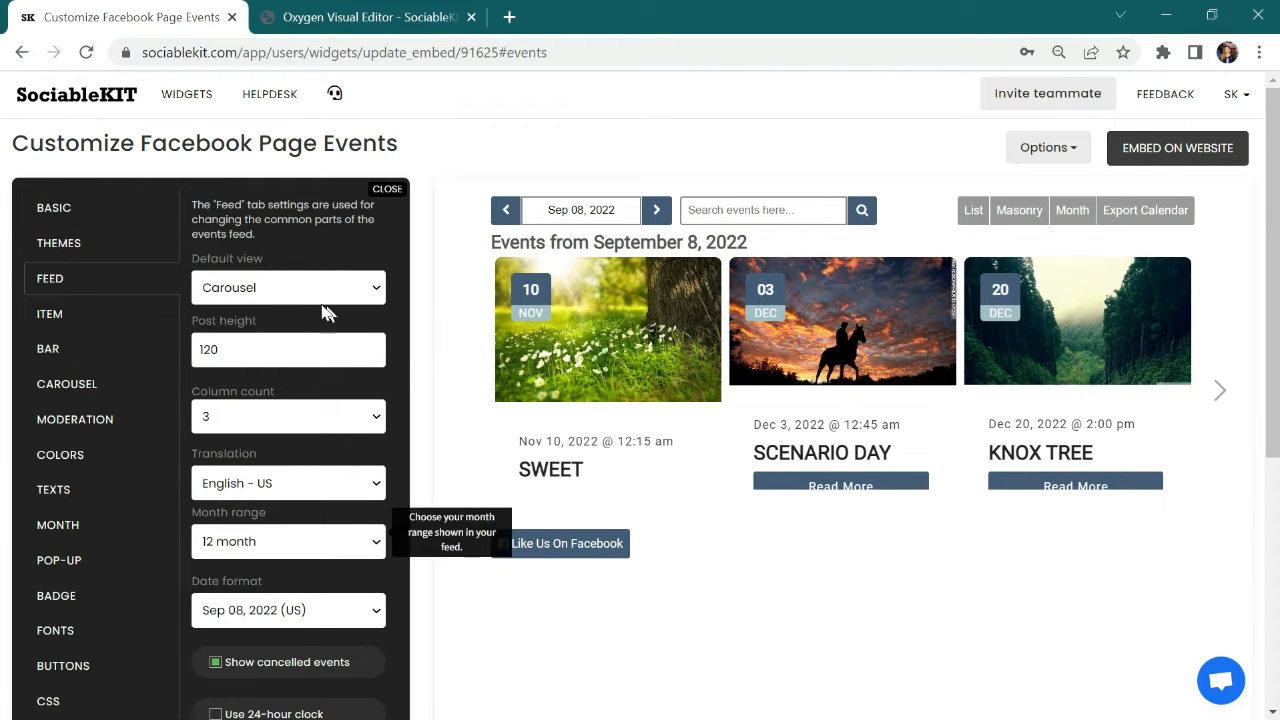
Step: Set the feed's default view to List and save the changes
click(283, 290)
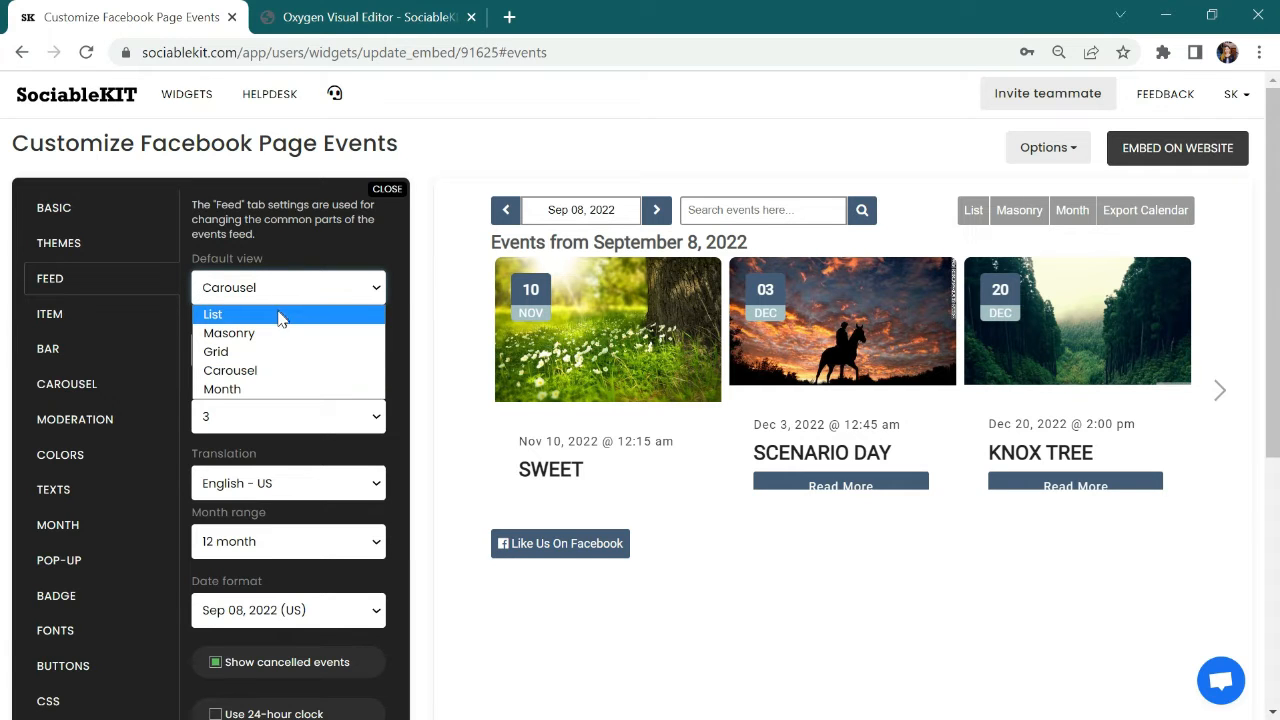
click(228, 314)
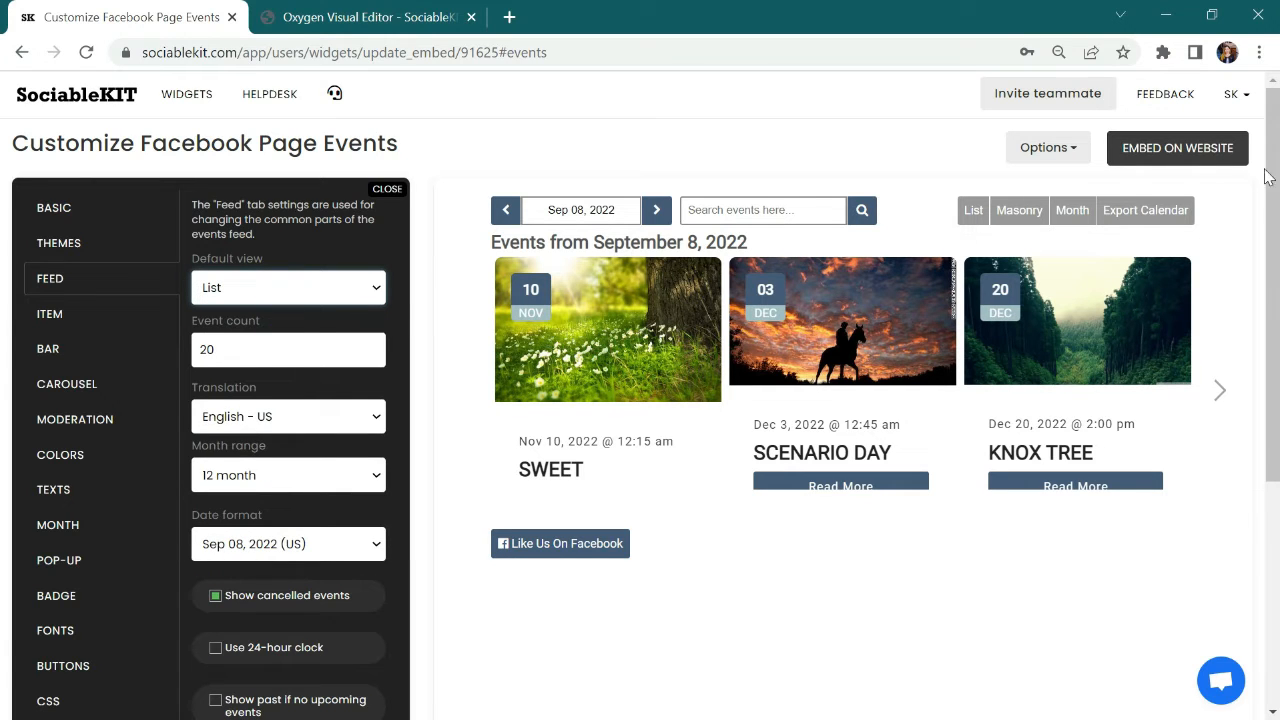
drag(1270, 170, 1270, 333)
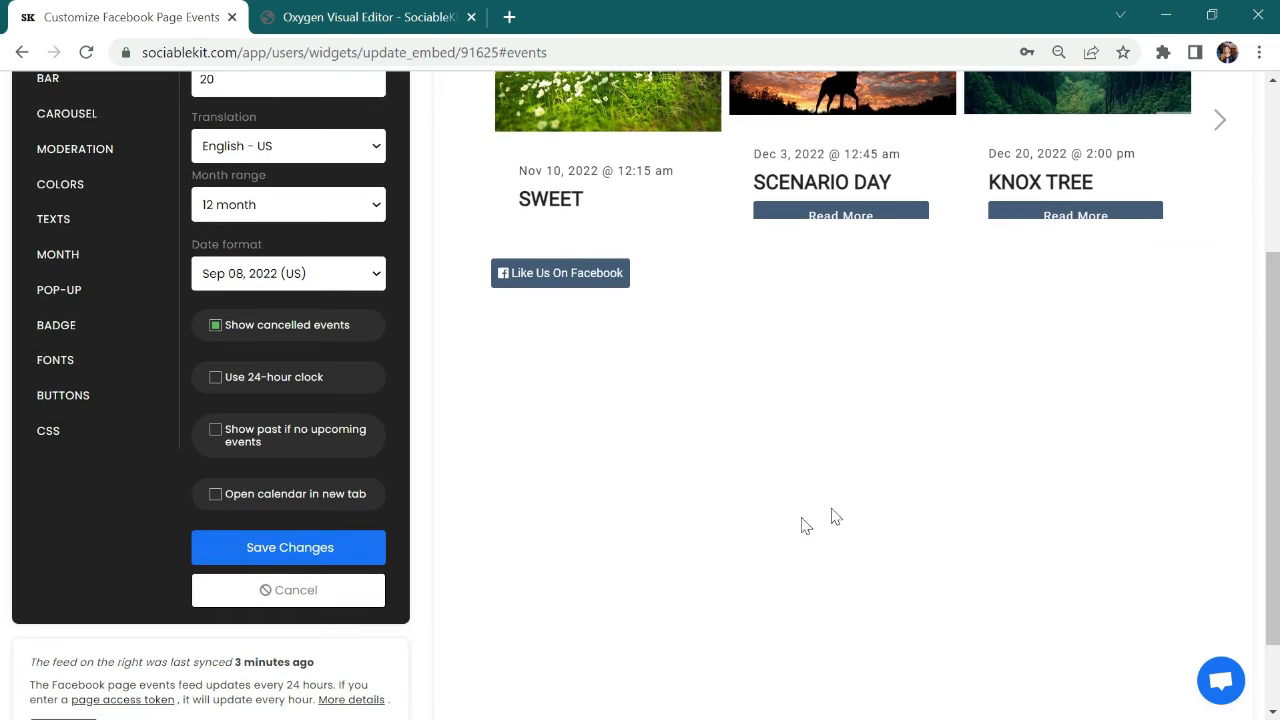
click(281, 551)
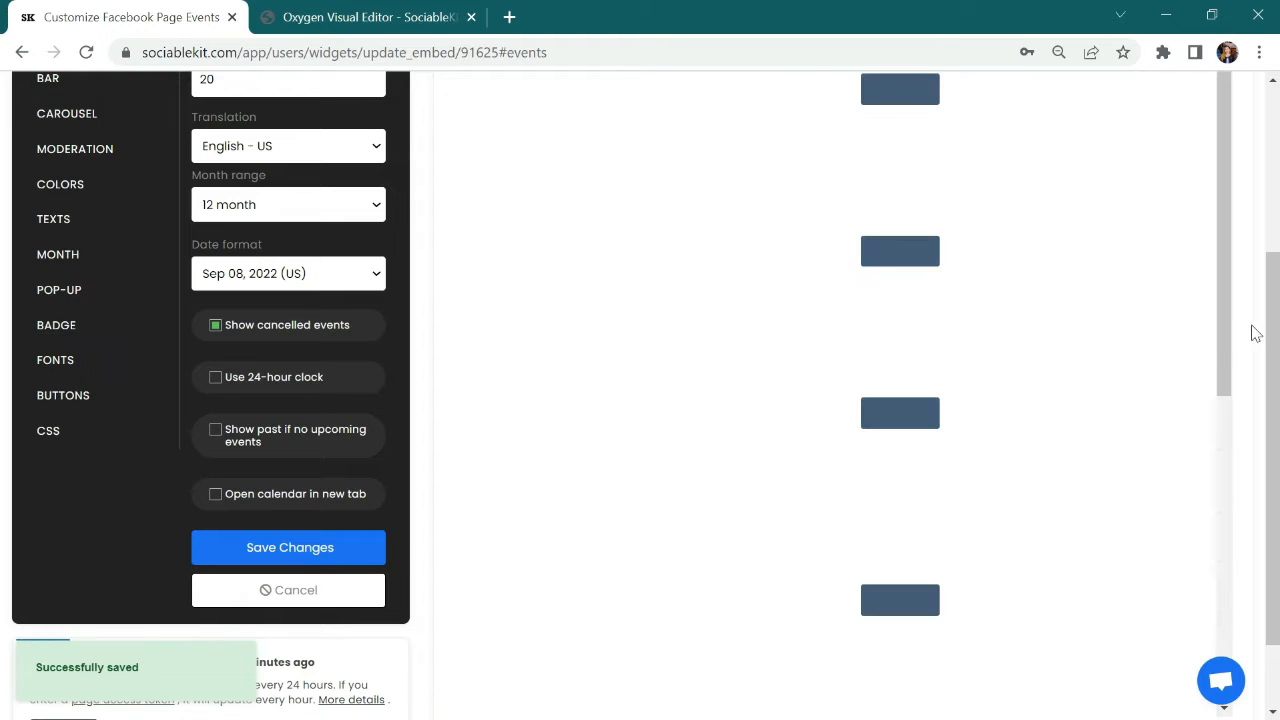
Step: Look through the widget's Item, Bar, Carousel and Moderation settings
drag(1271, 280, 1266, 129)
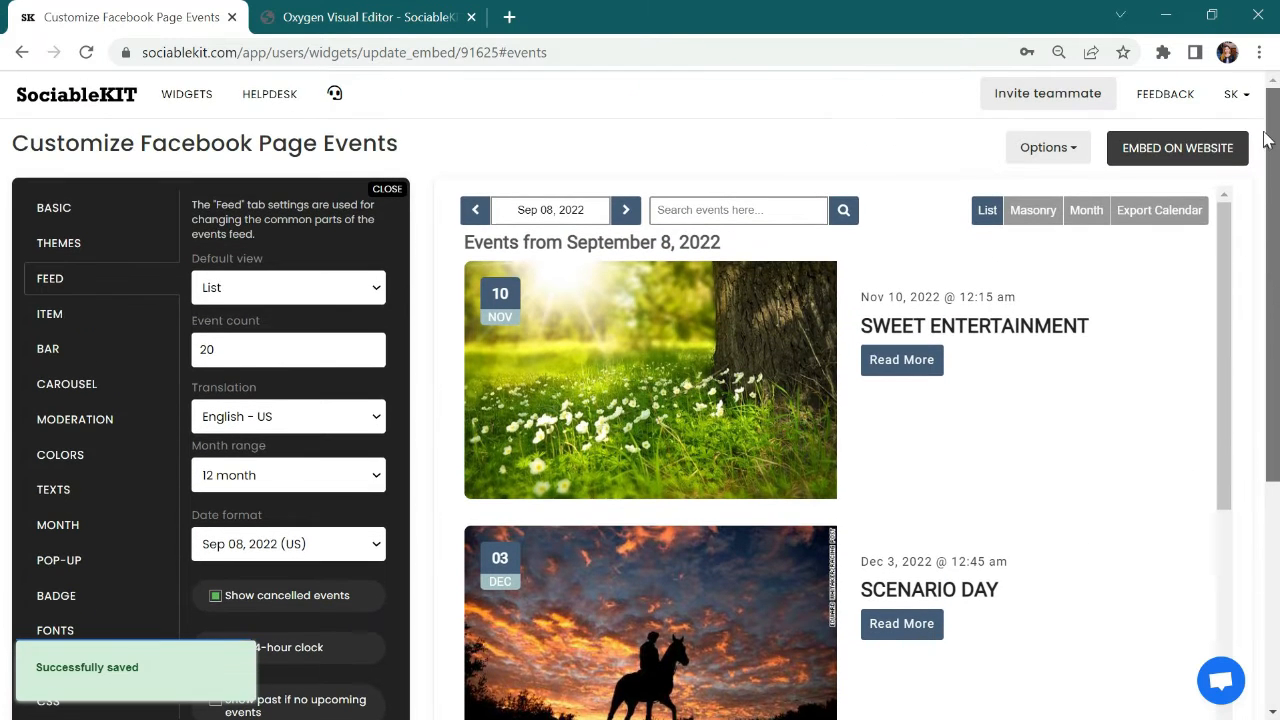
click(93, 318)
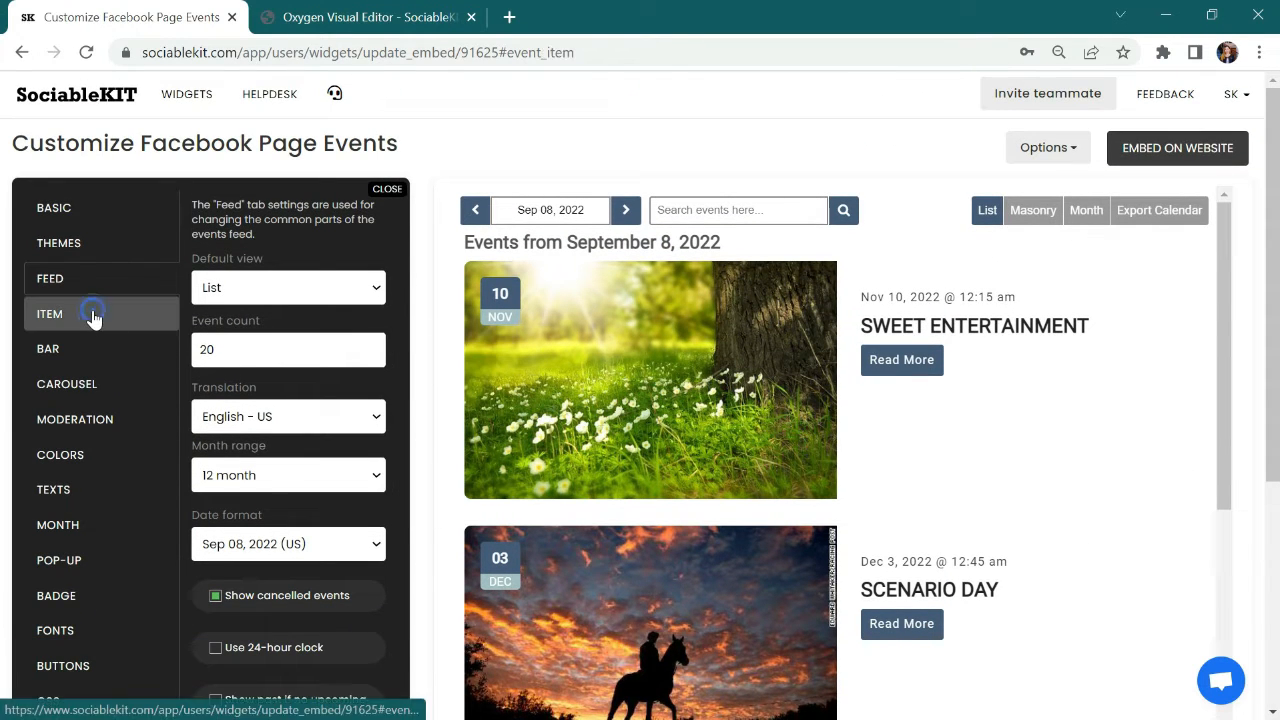
click(95, 360)
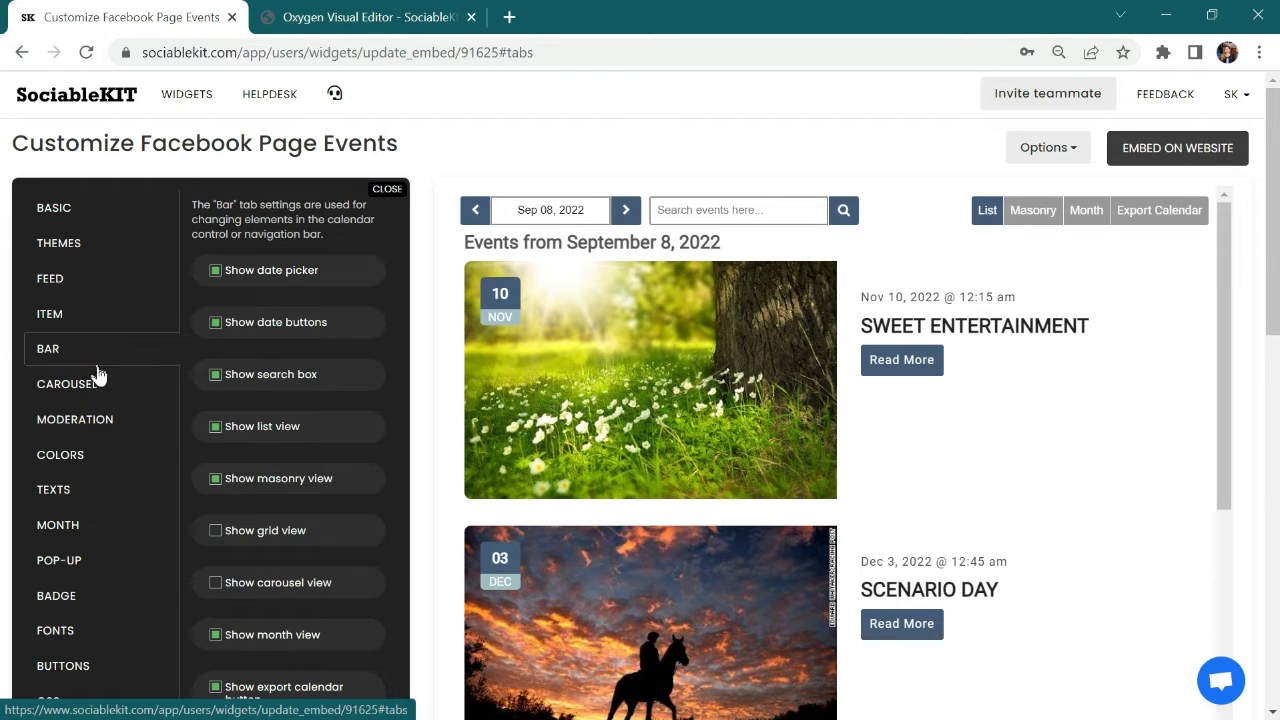
click(100, 393)
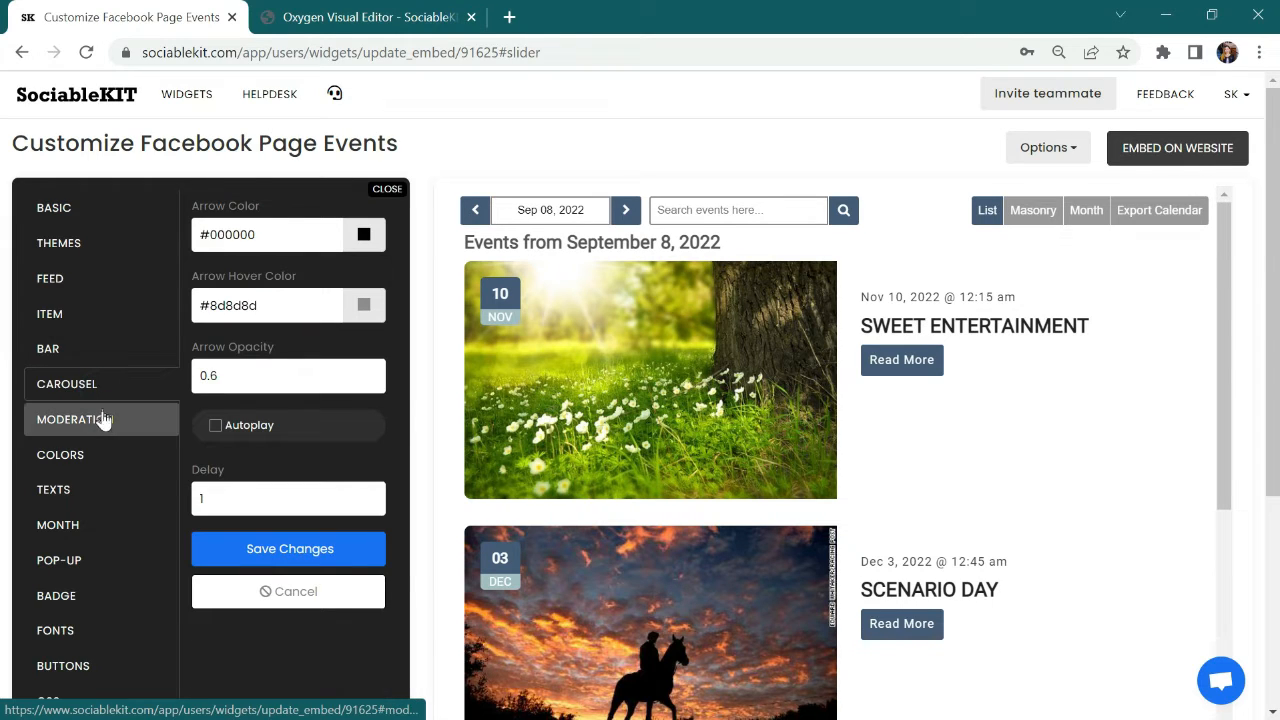
click(101, 424)
Step: In the widget's color settings, replace the event background color with the brownish shade #785e5e
click(104, 462)
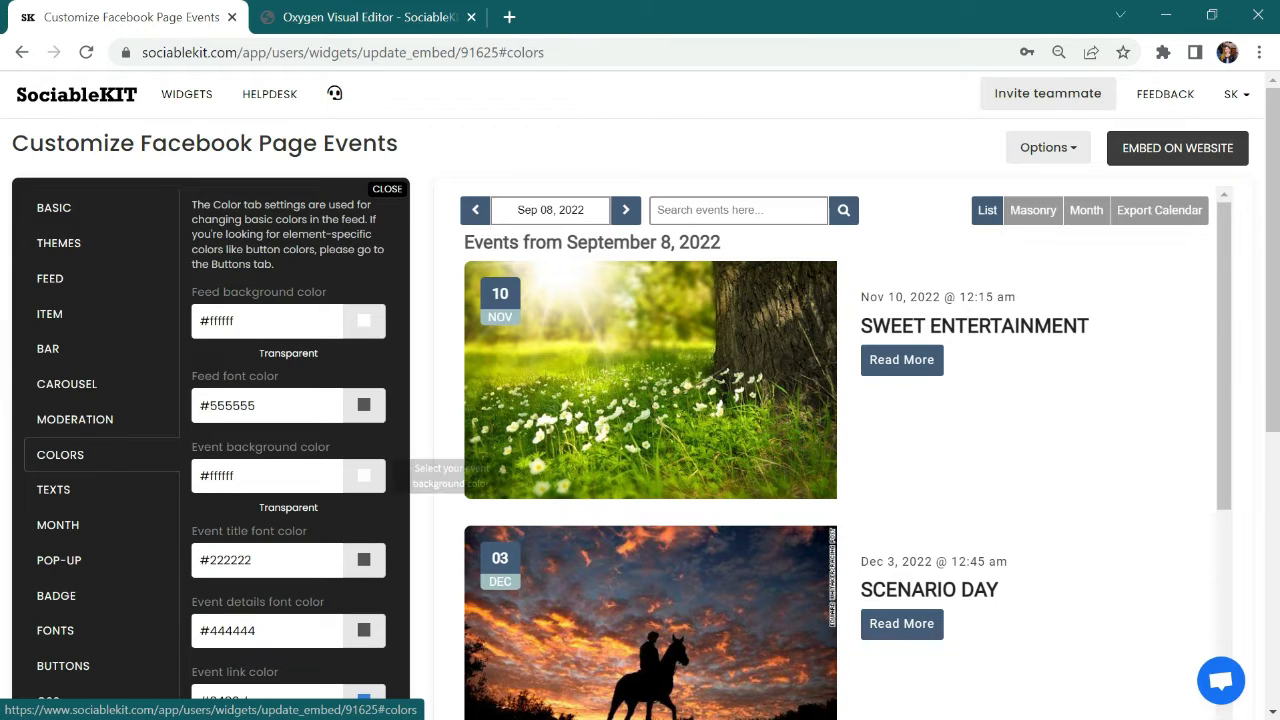
triple_click(230, 475)
key(BackSpace)
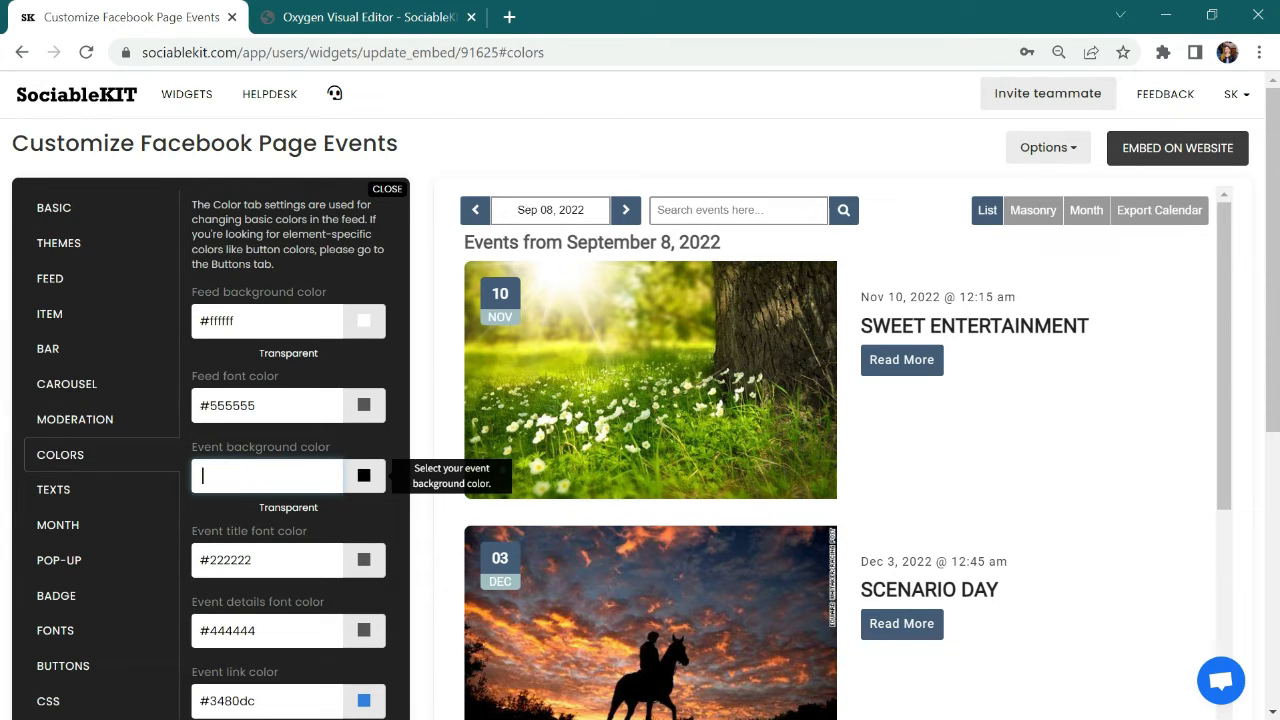
click(363, 477)
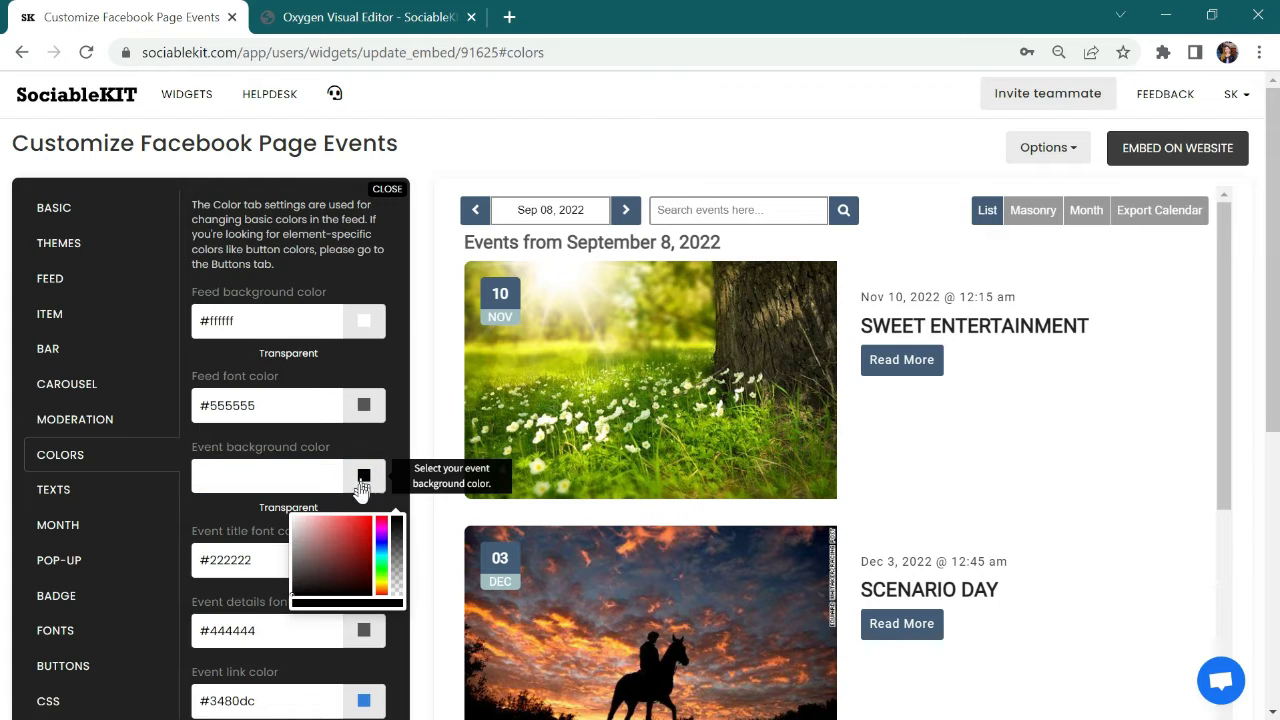
click(310, 559)
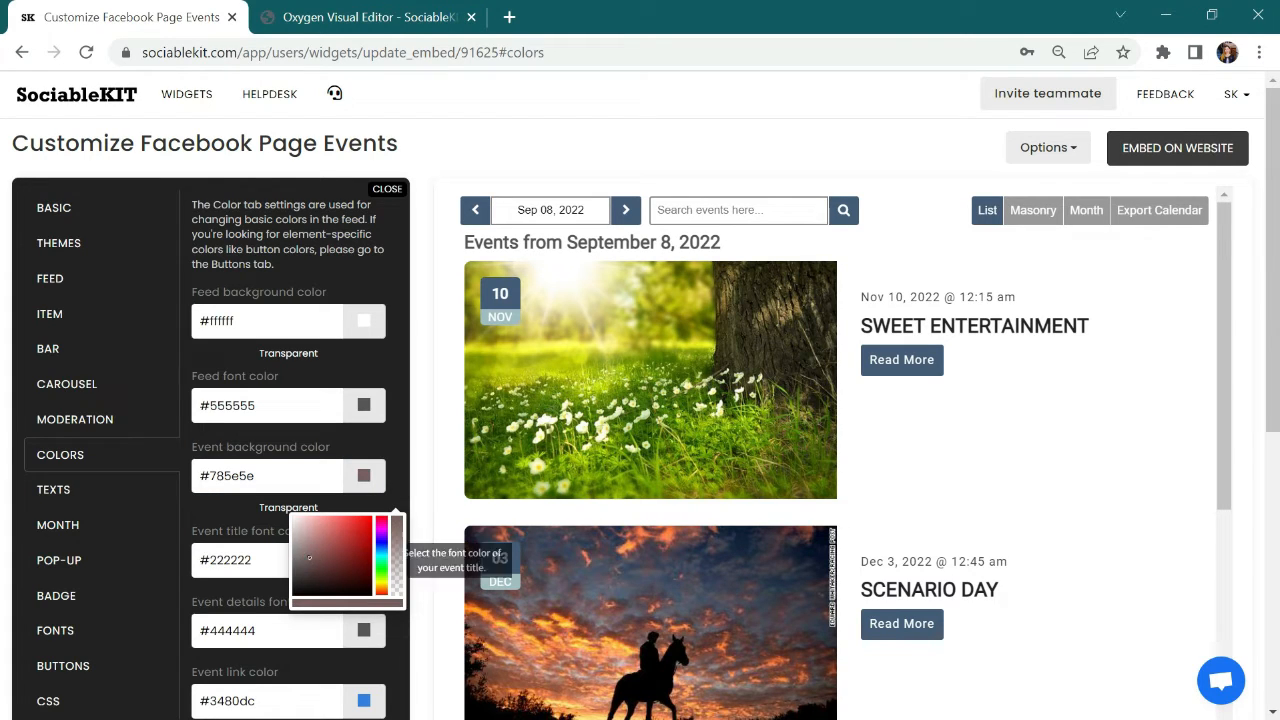
Step: Set the event details font color to the red #ac1212 and save the color changes
drag(257, 631, 199, 631)
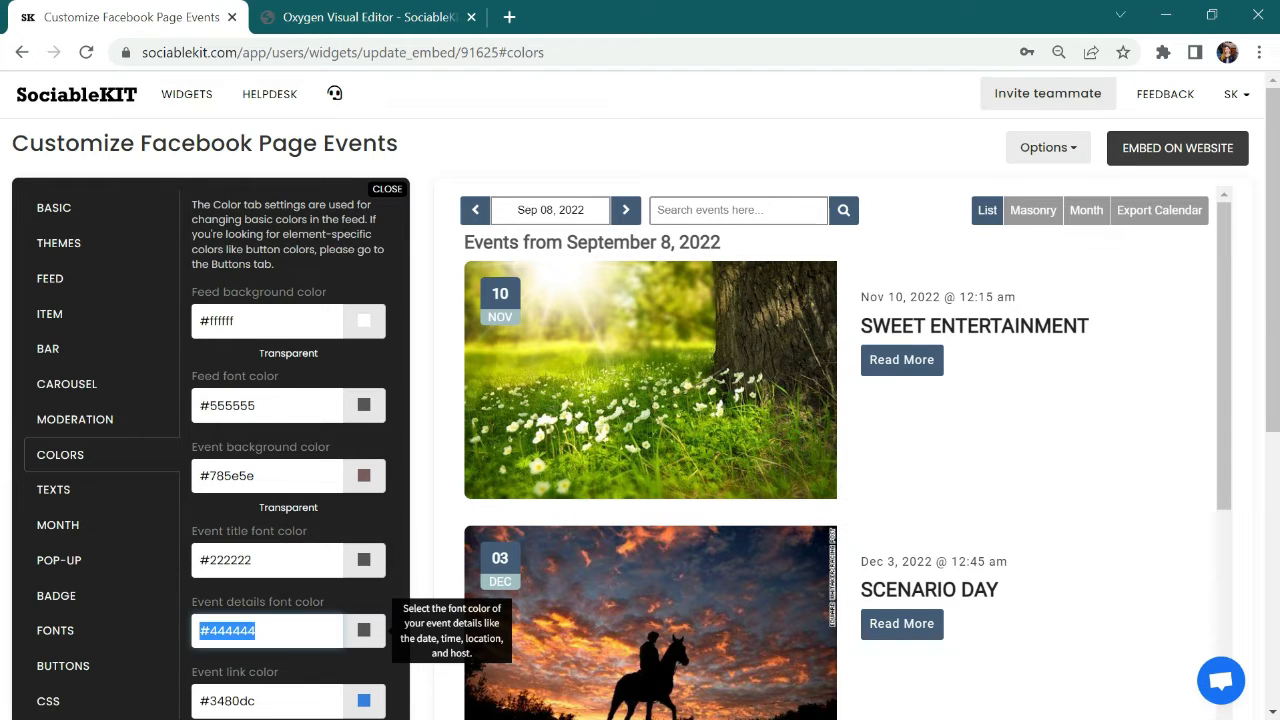
key(BackSpace)
click(368, 640)
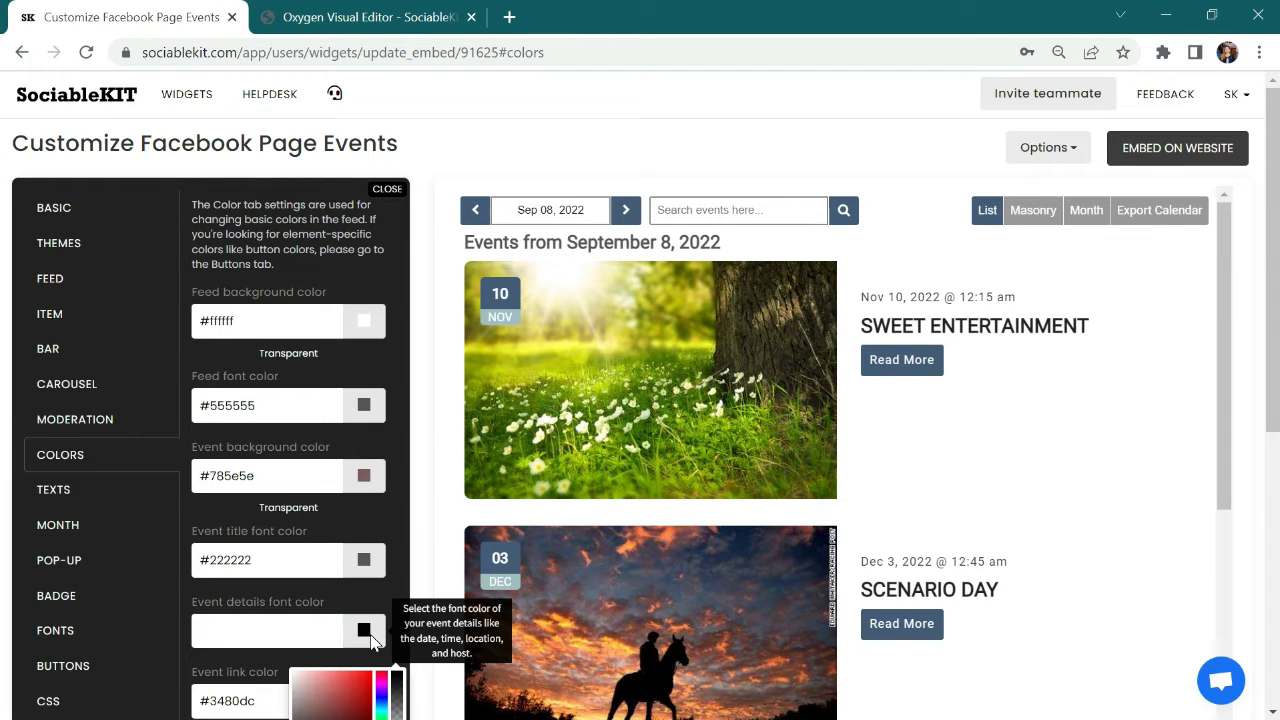
click(364, 696)
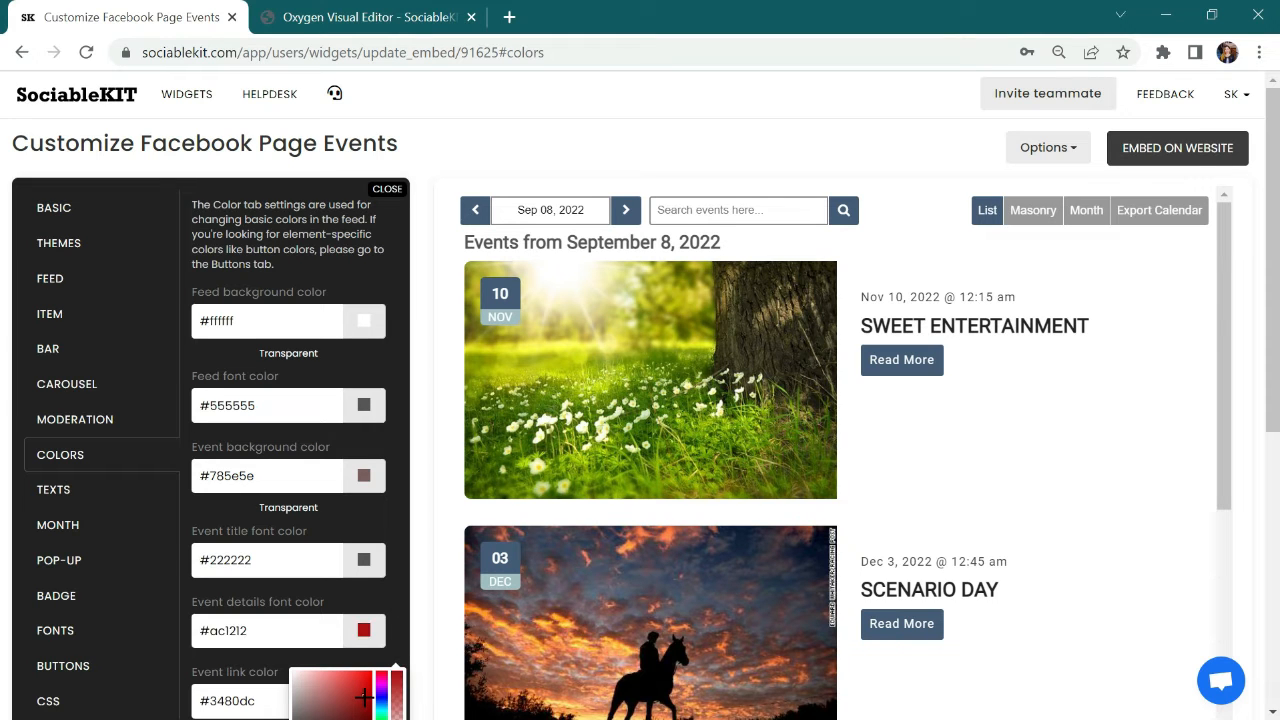
drag(1273, 187, 1279, 364)
click(285, 630)
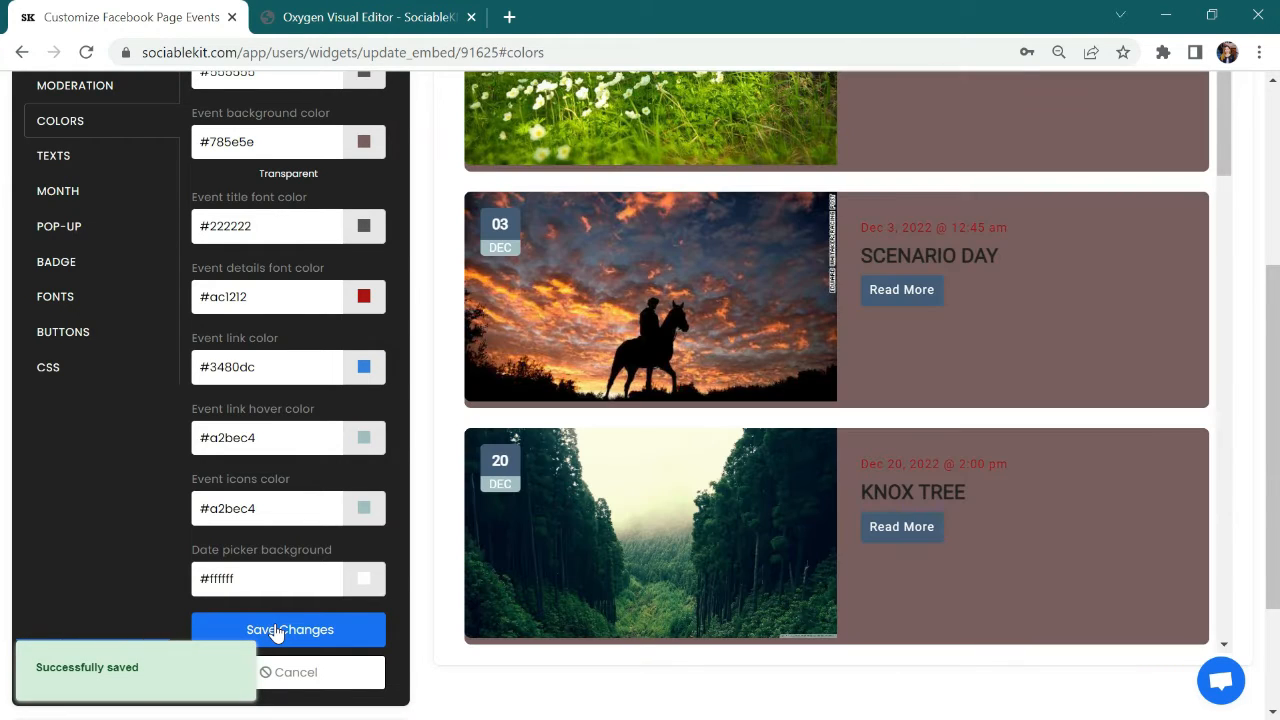
Step: Replace the event details font color with the dark gray #444444
scroll(1272, 350, up, 1)
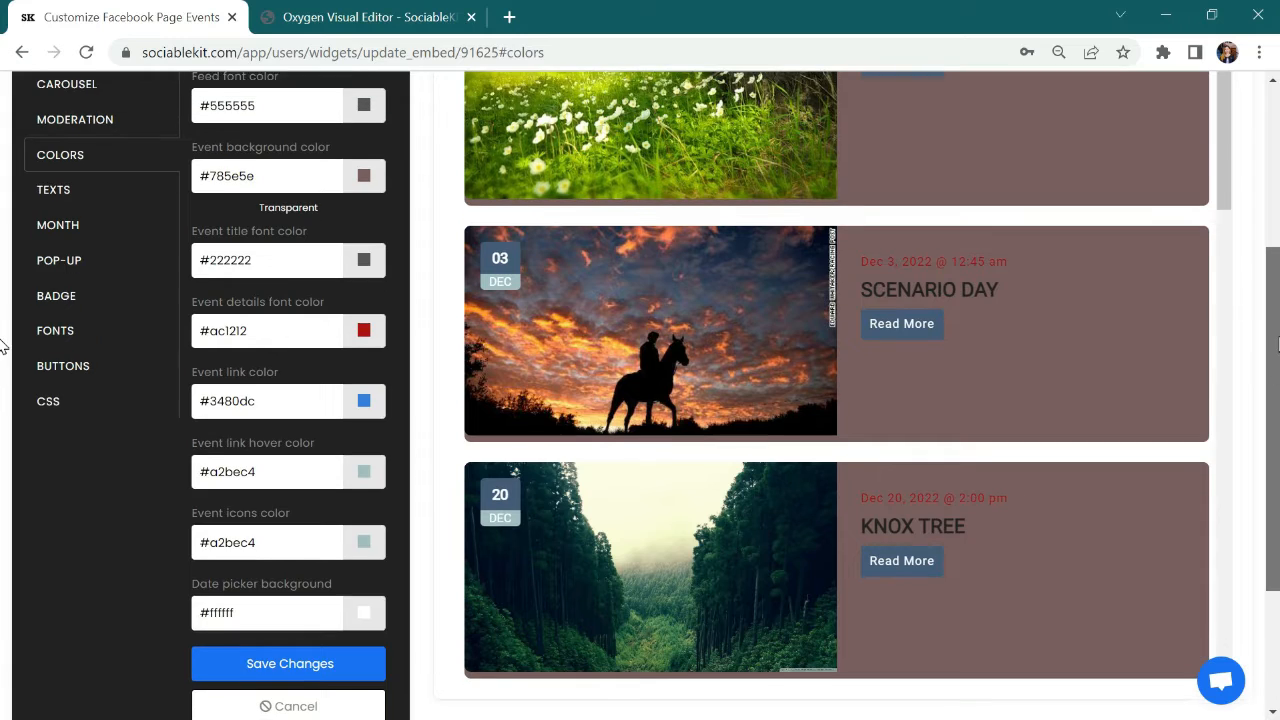
drag(1279, 344, 1279, 341)
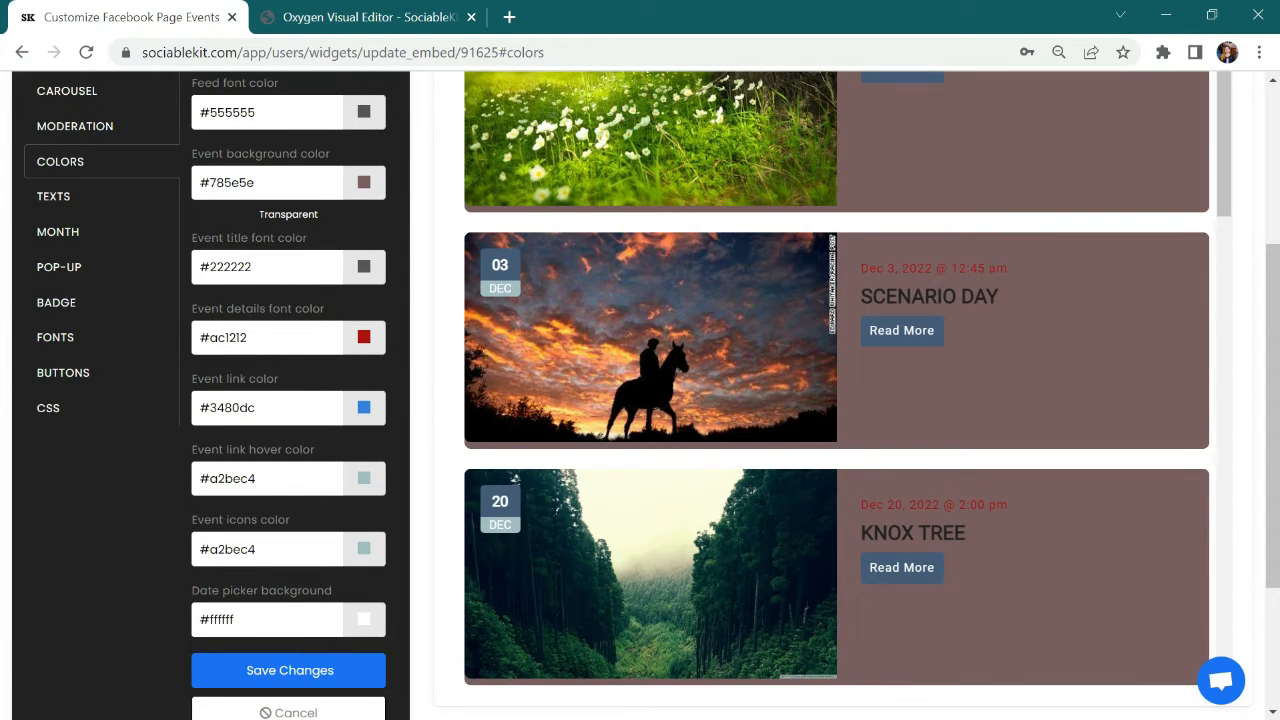
triple_click(268, 337)
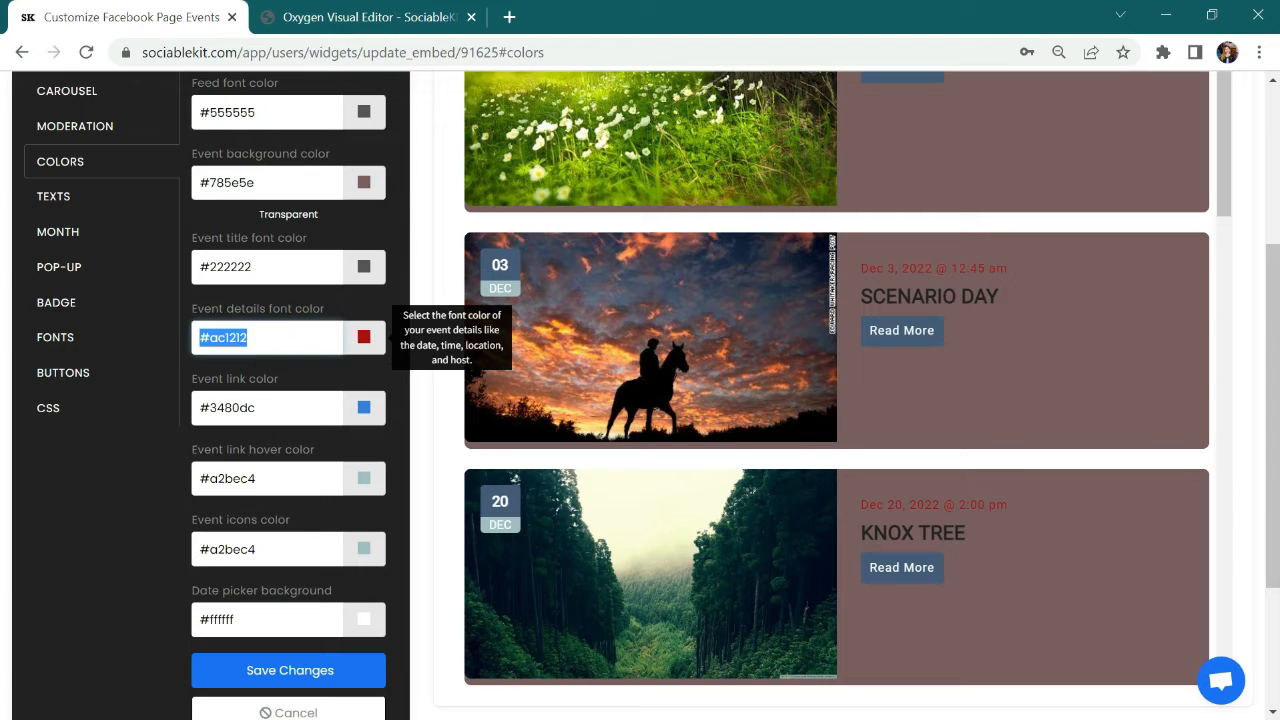
key(BackSpace)
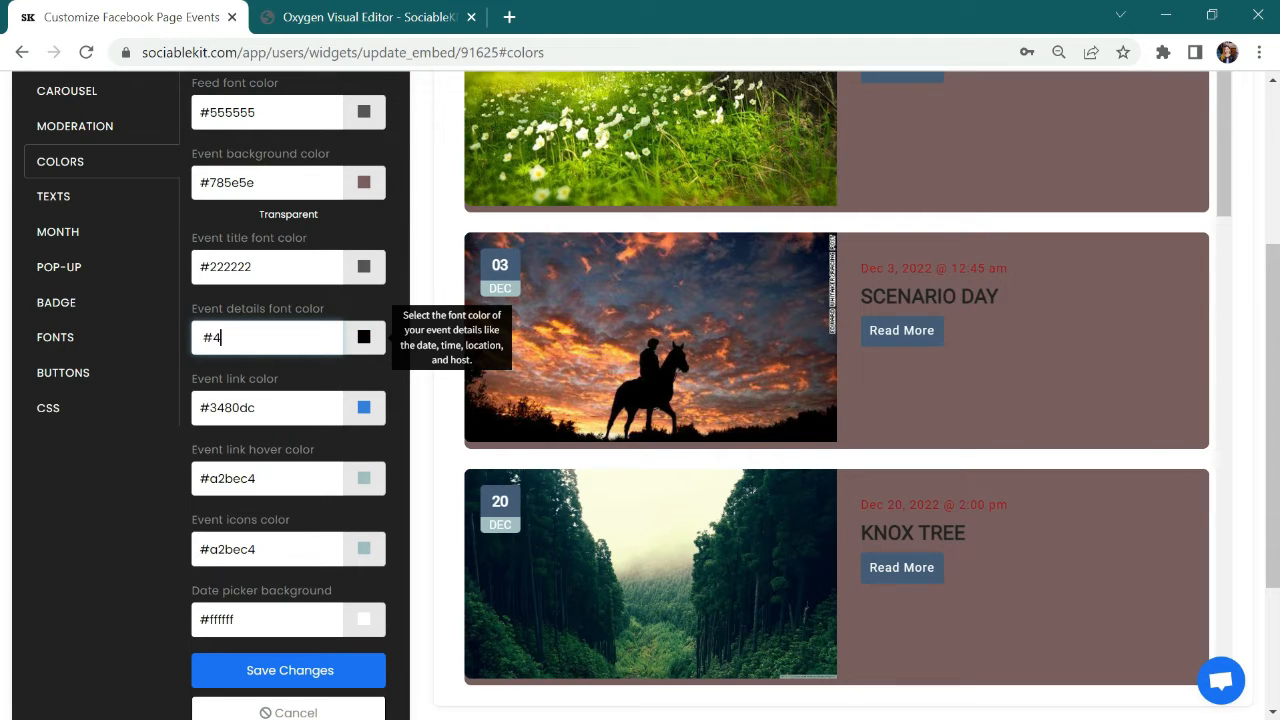
text(#444444)
Step: Replace the event background color with white #ffffff and save the color changes
triple_click(268, 182)
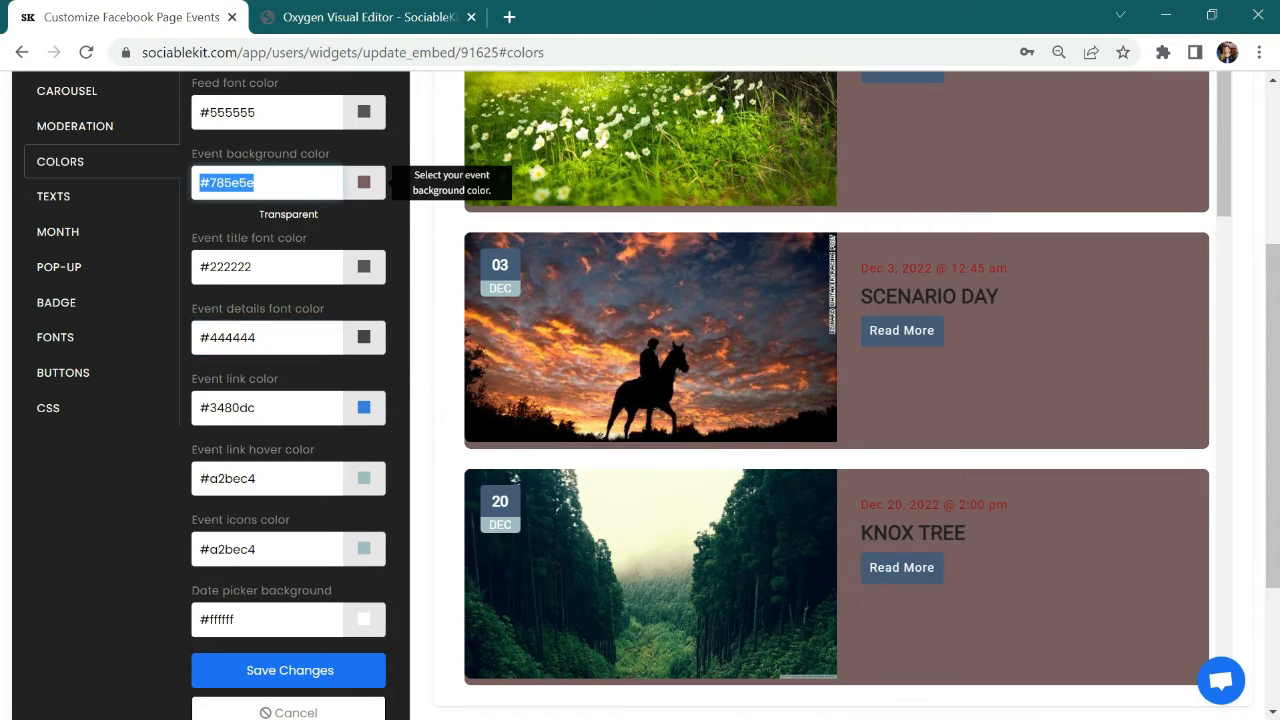
key(BackSpace)
click(364, 182)
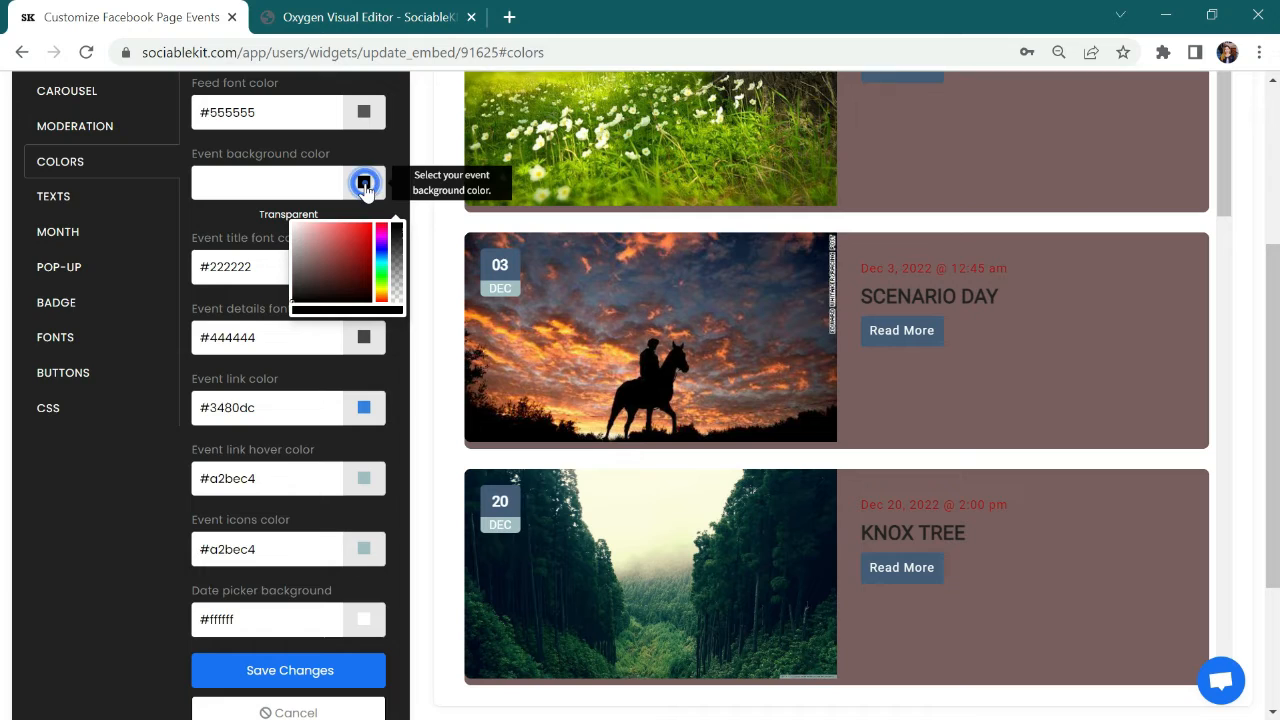
click(298, 236)
drag(286, 228, 285, 228)
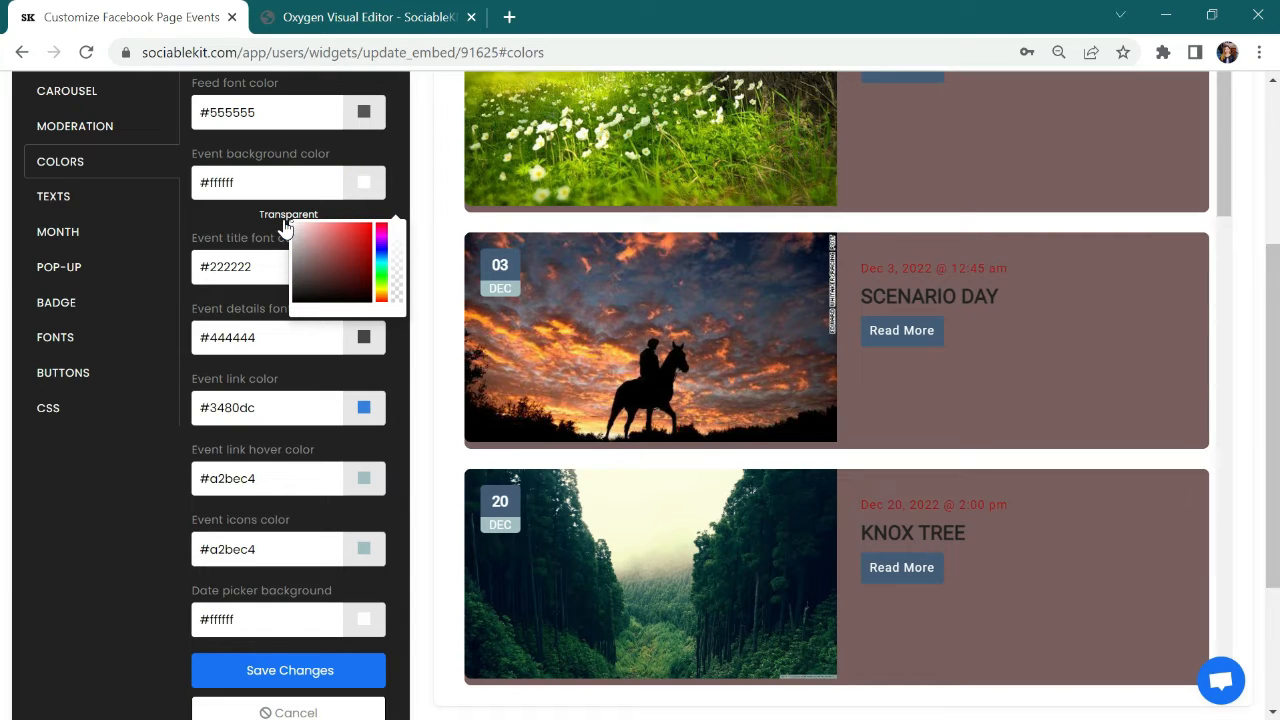
click(276, 670)
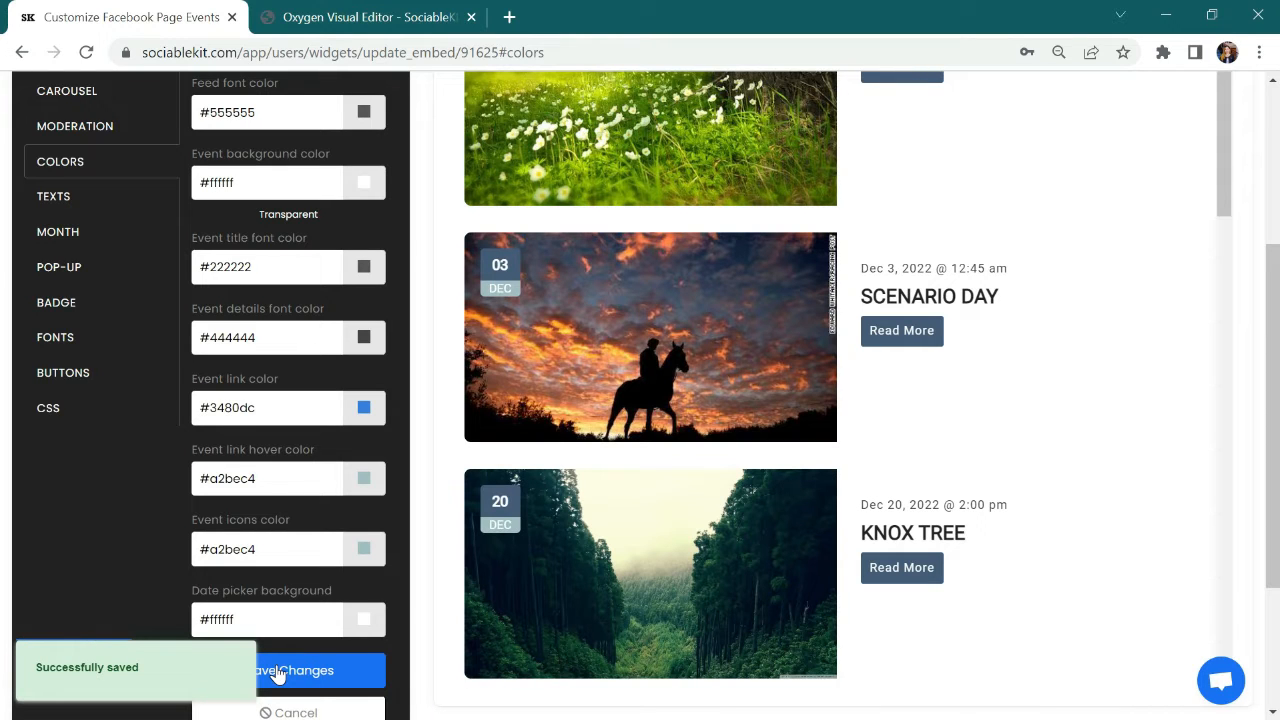
Step: Look through the widget's Texts, Month, Pop-up and Badge settings
click(100, 205)
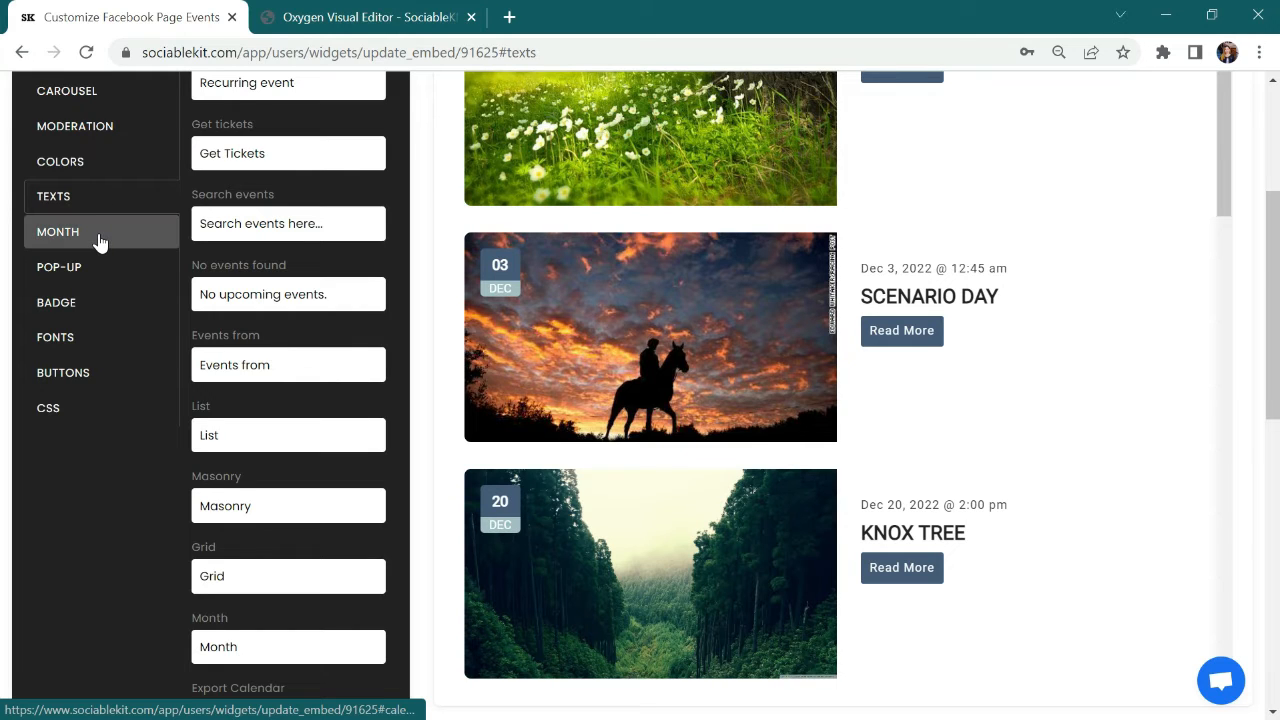
click(100, 239)
click(93, 278)
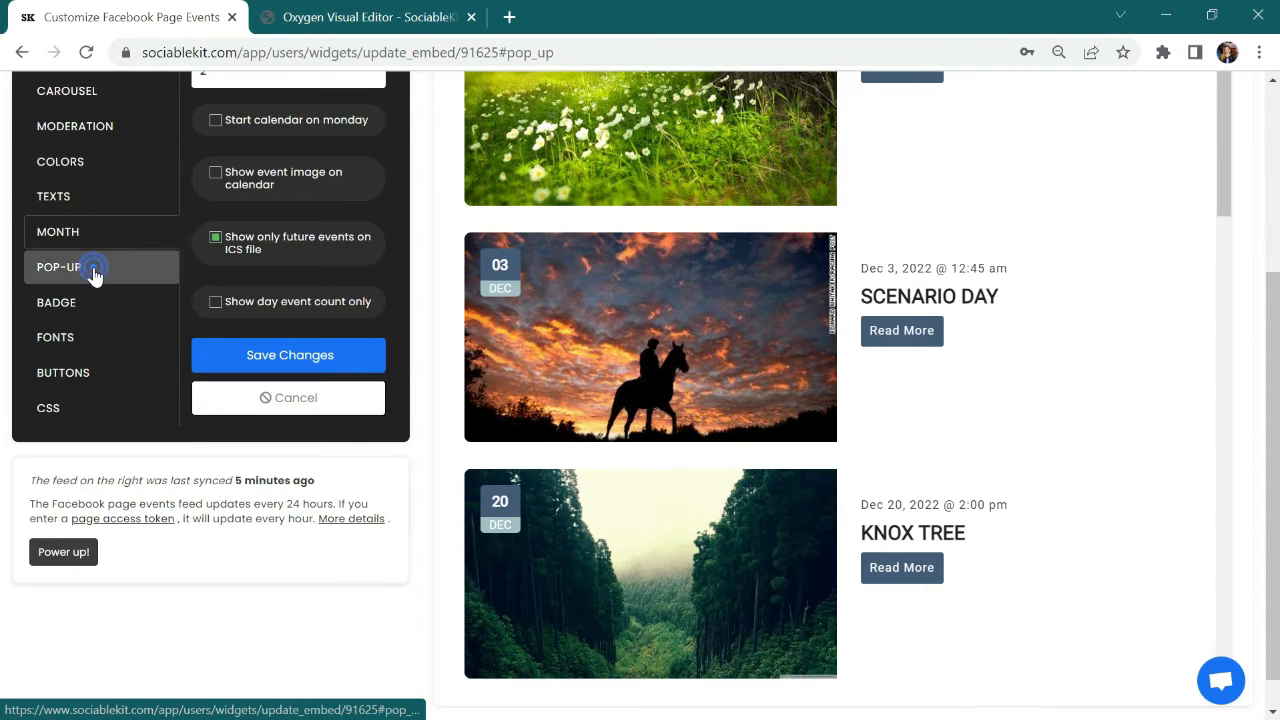
click(92, 305)
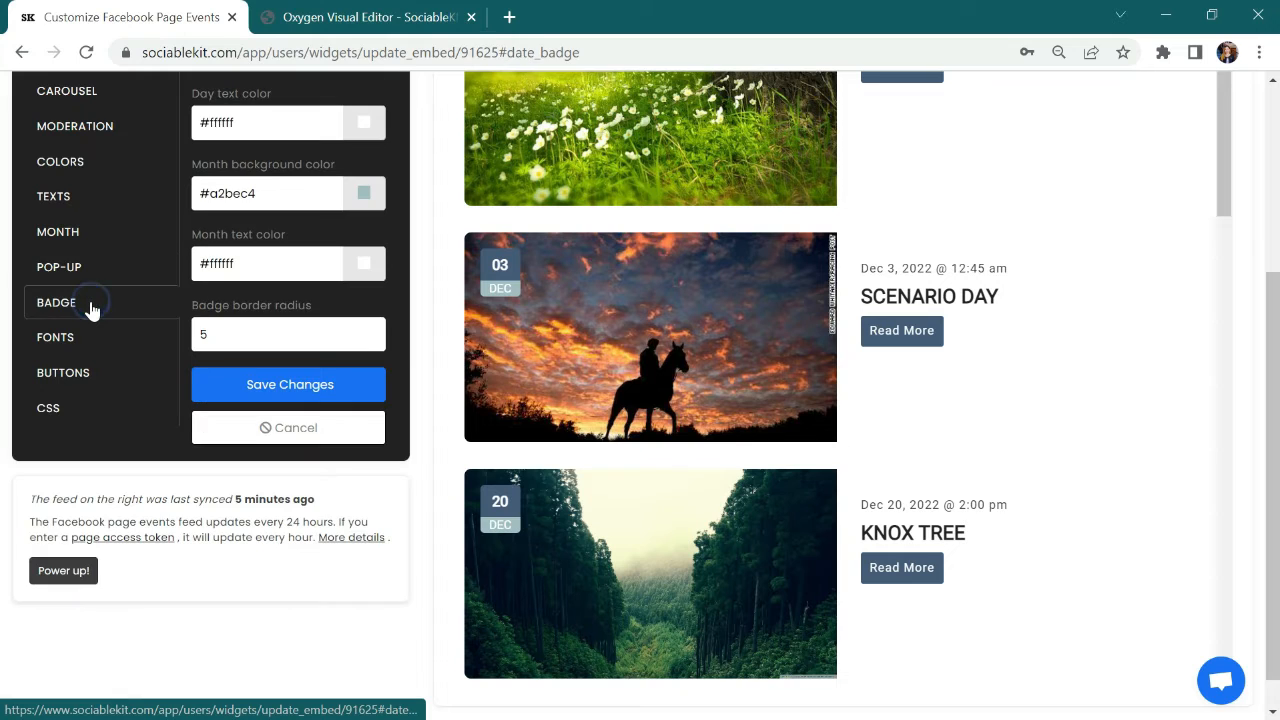
Step: In the widget's font settings, change the font family to 'Courier New', Courier, monospace and save the changes
click(88, 350)
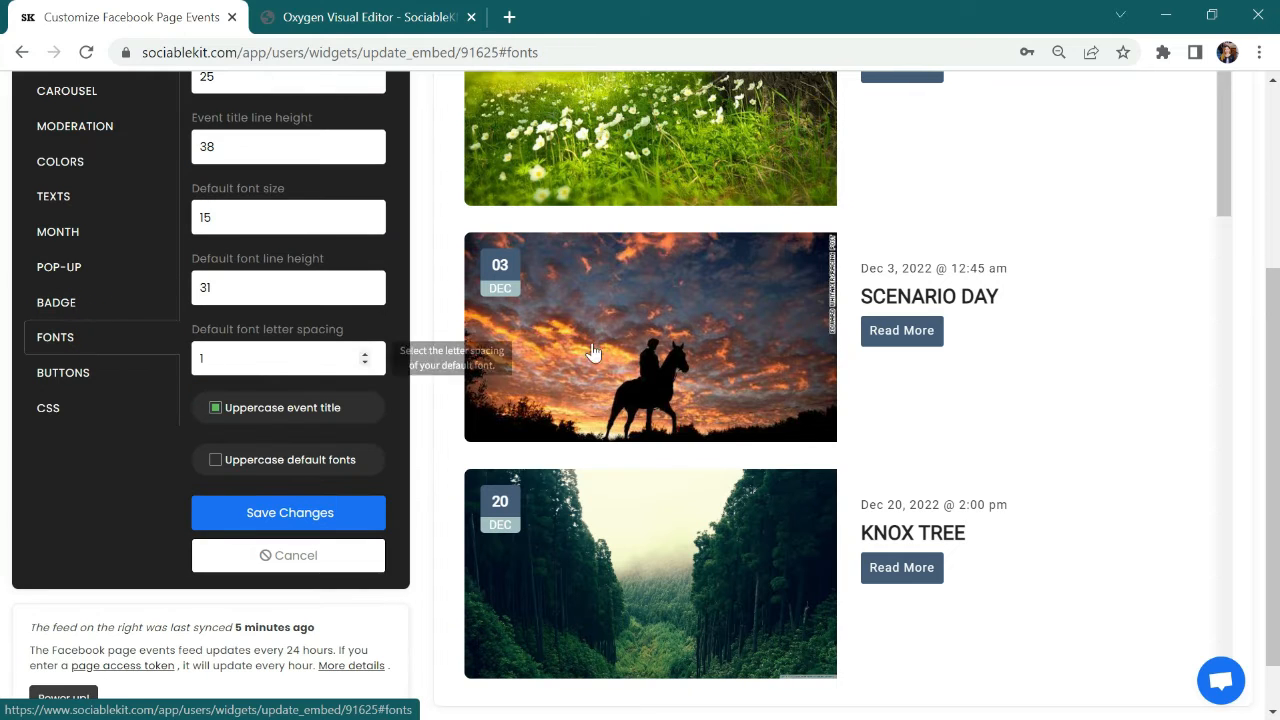
scroll(3, 311, up, 3)
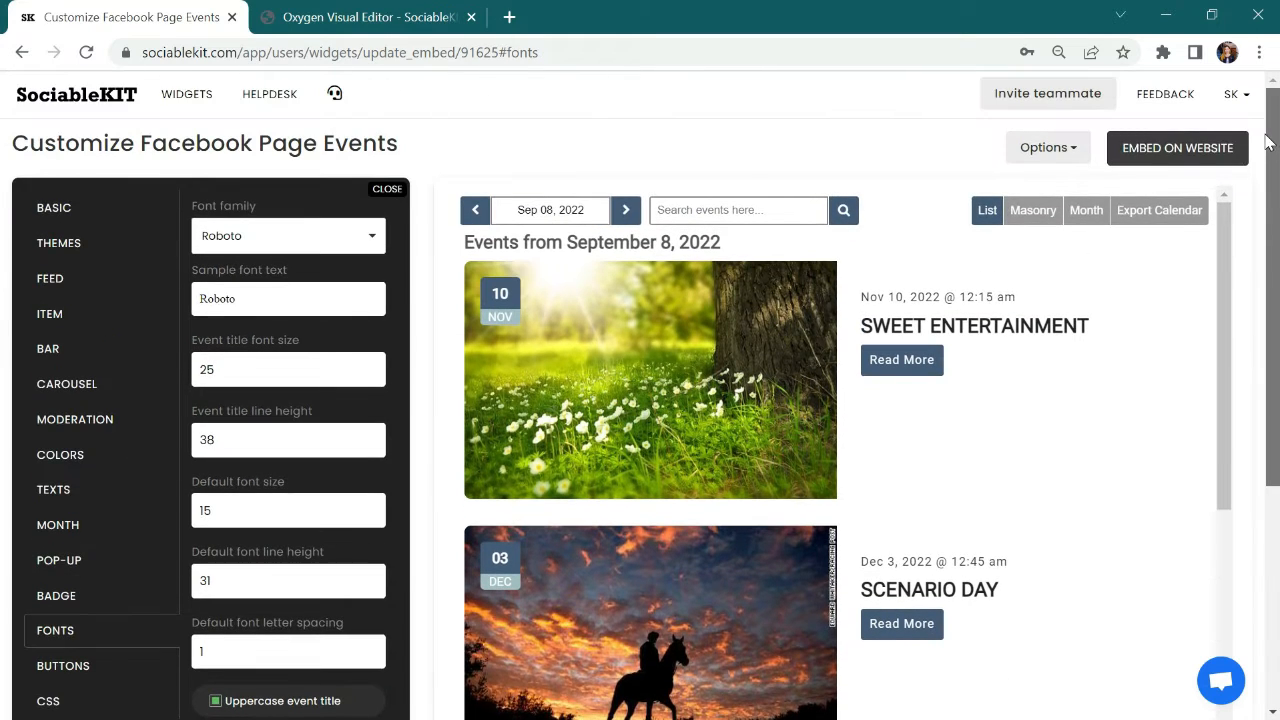
click(246, 242)
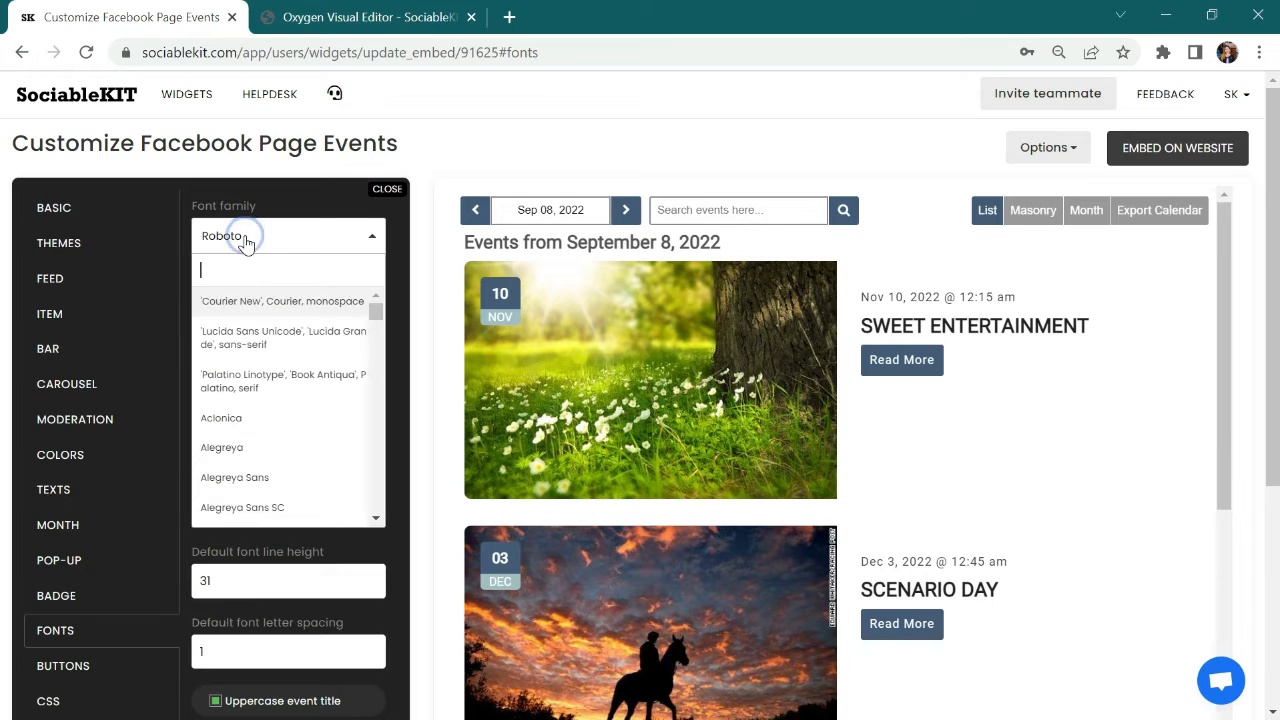
click(250, 308)
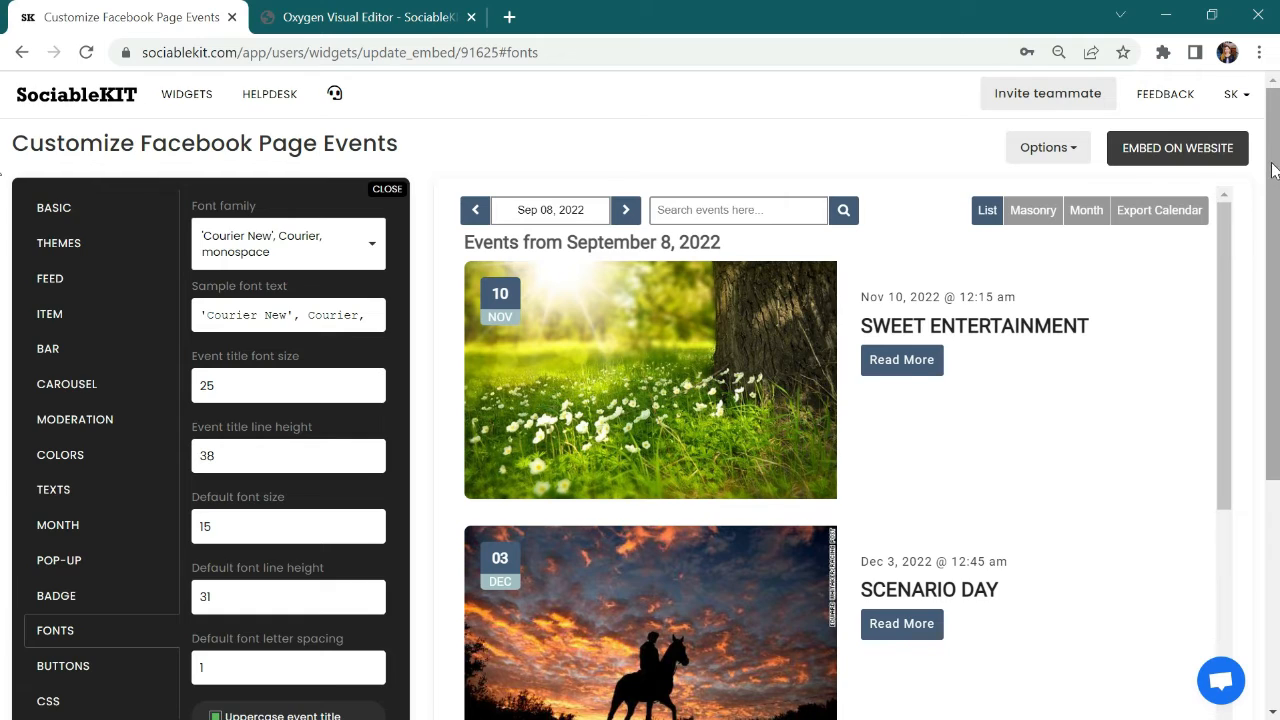
scroll(1277, 265, down, 2)
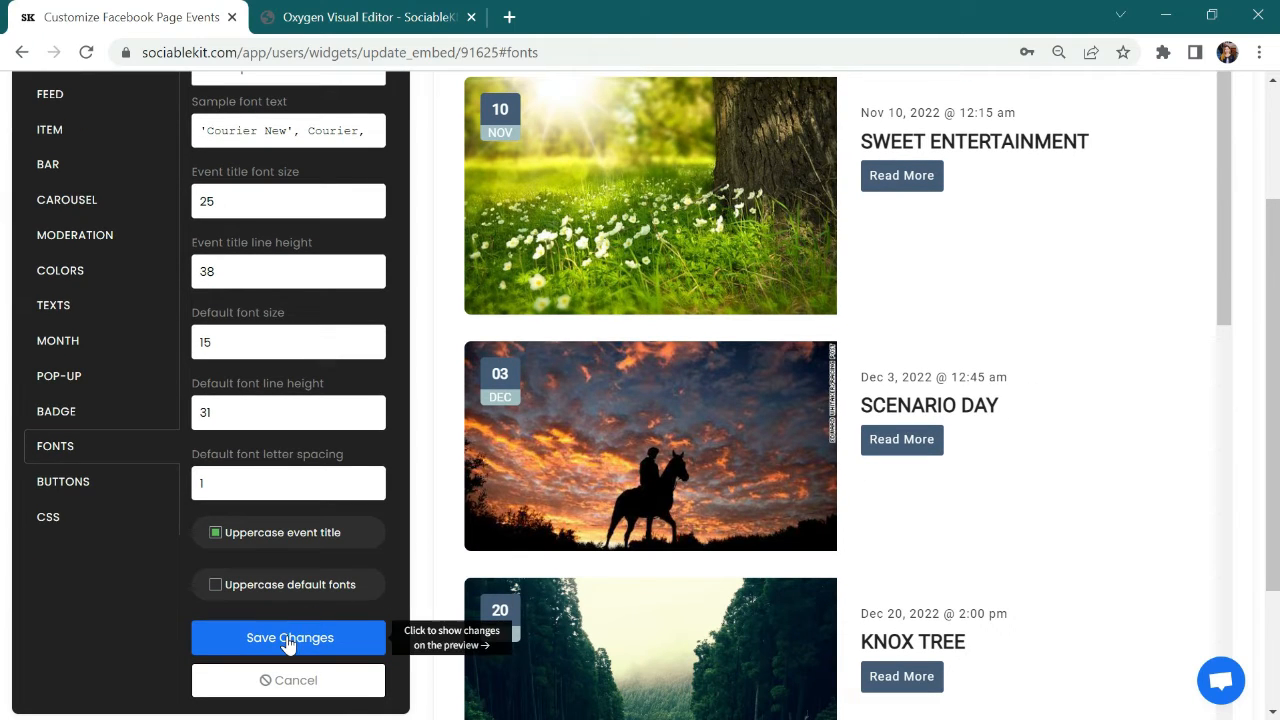
click(287, 638)
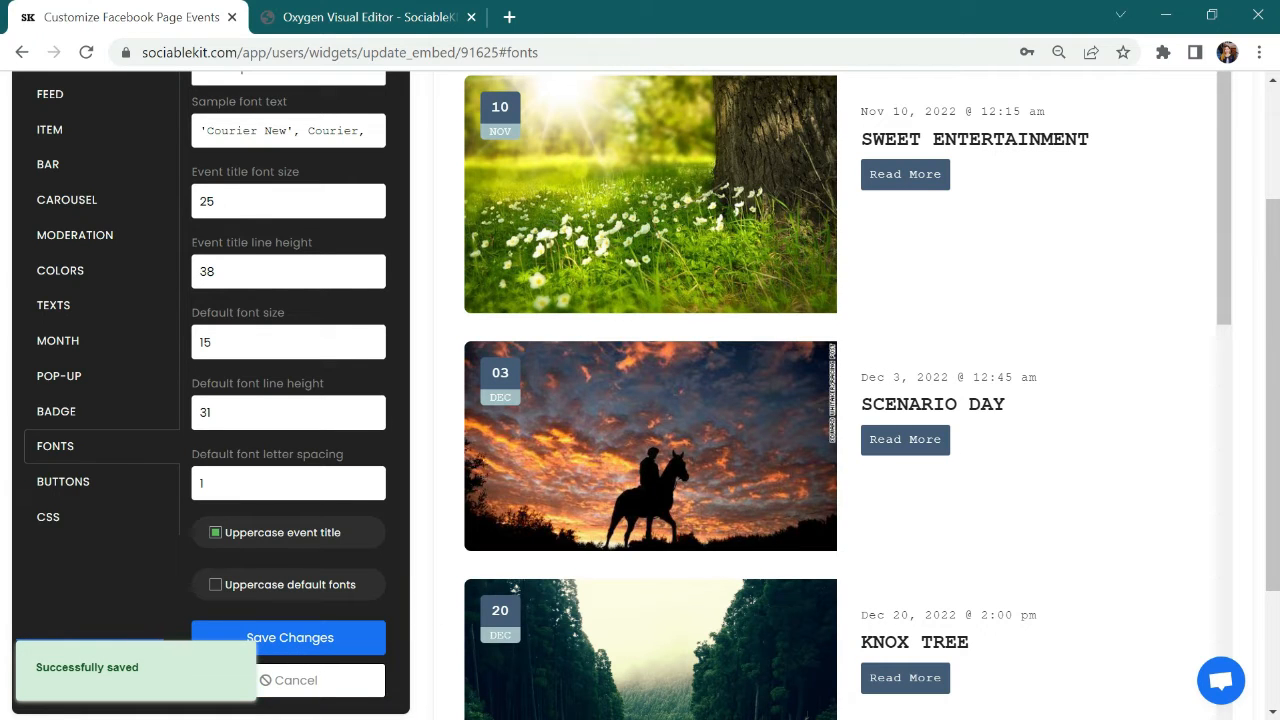
Step: Set the widget's font family to Roboto and save the font changes
scroll(1266, 275, up, 2)
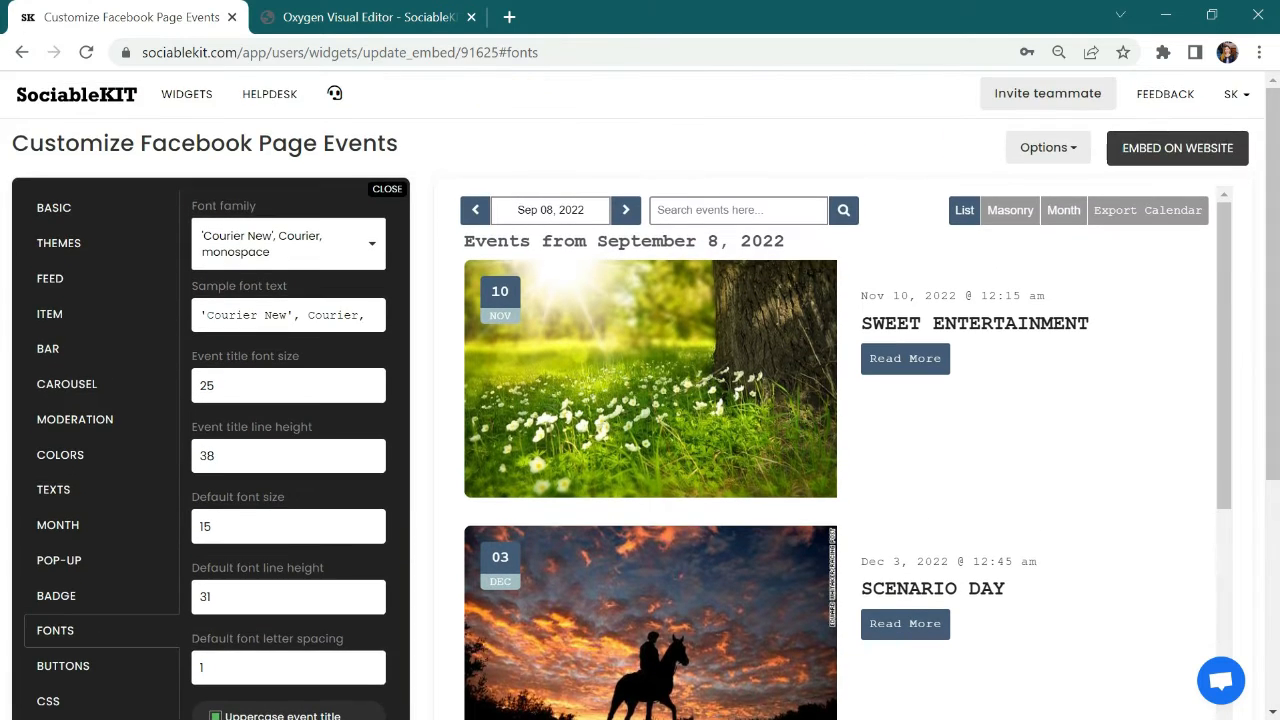
click(275, 253)
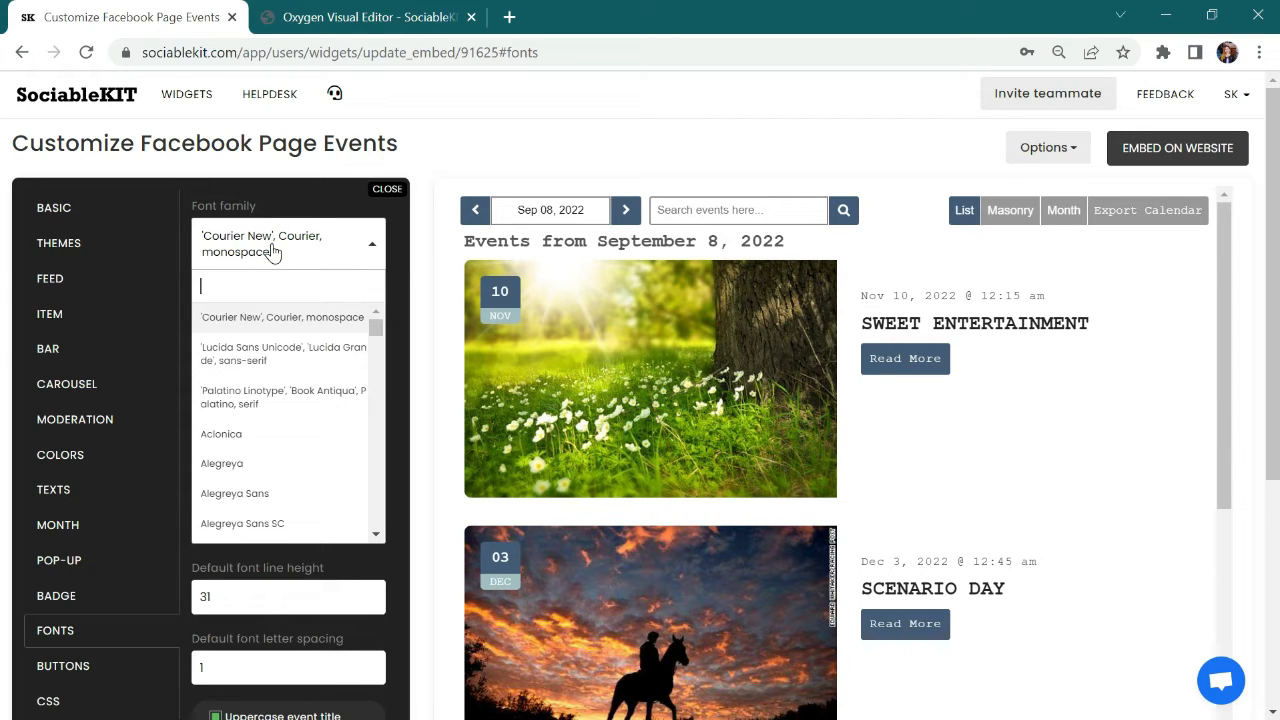
text(roboto)
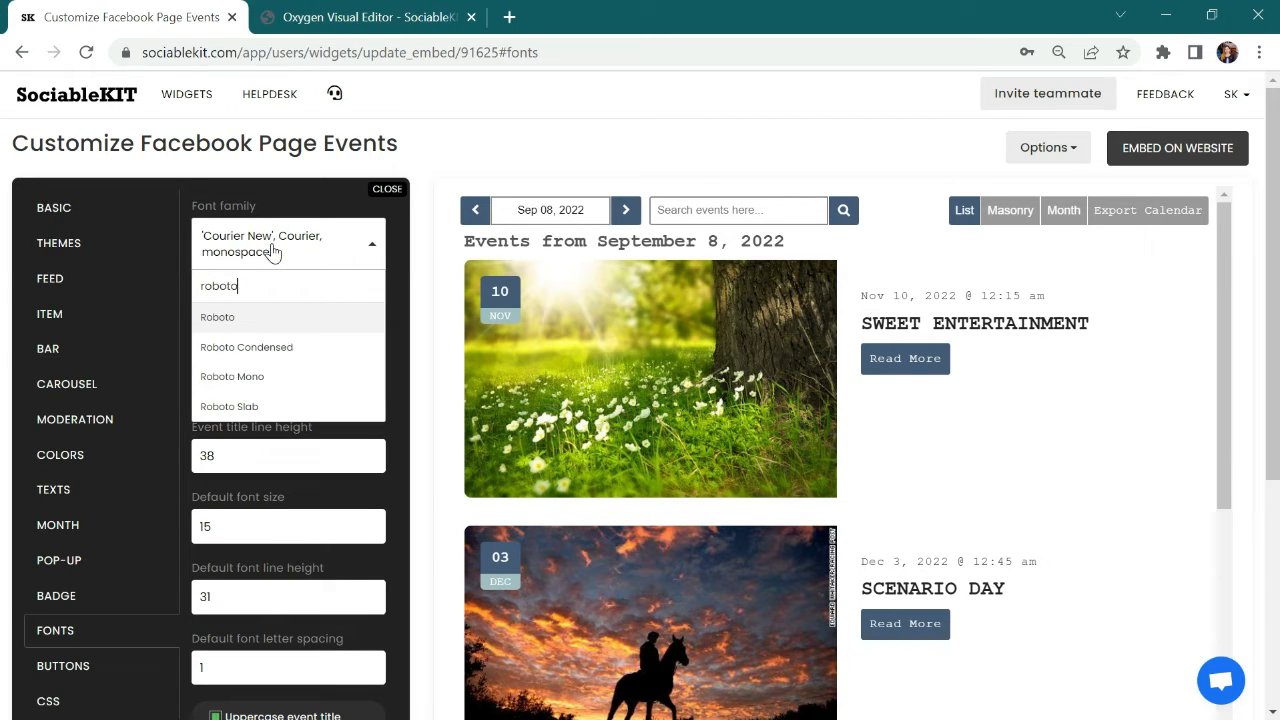
click(268, 318)
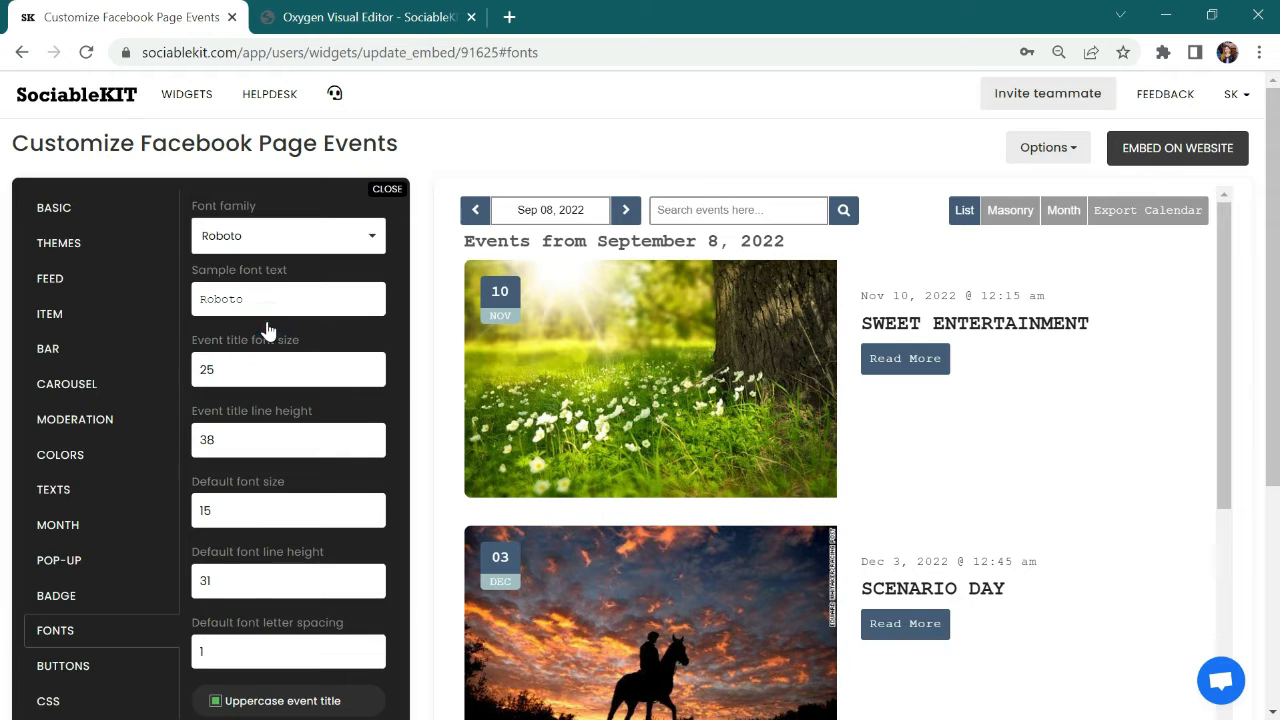
scroll(10, 250, down, 2)
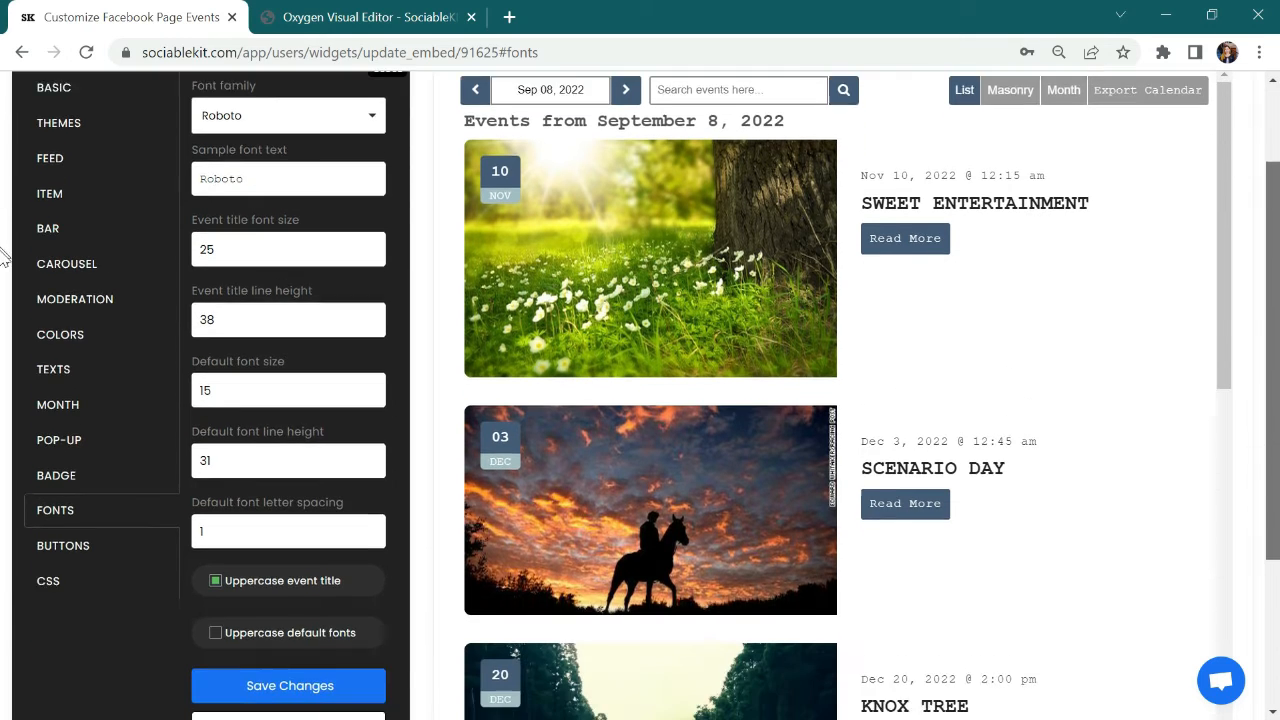
click(292, 651)
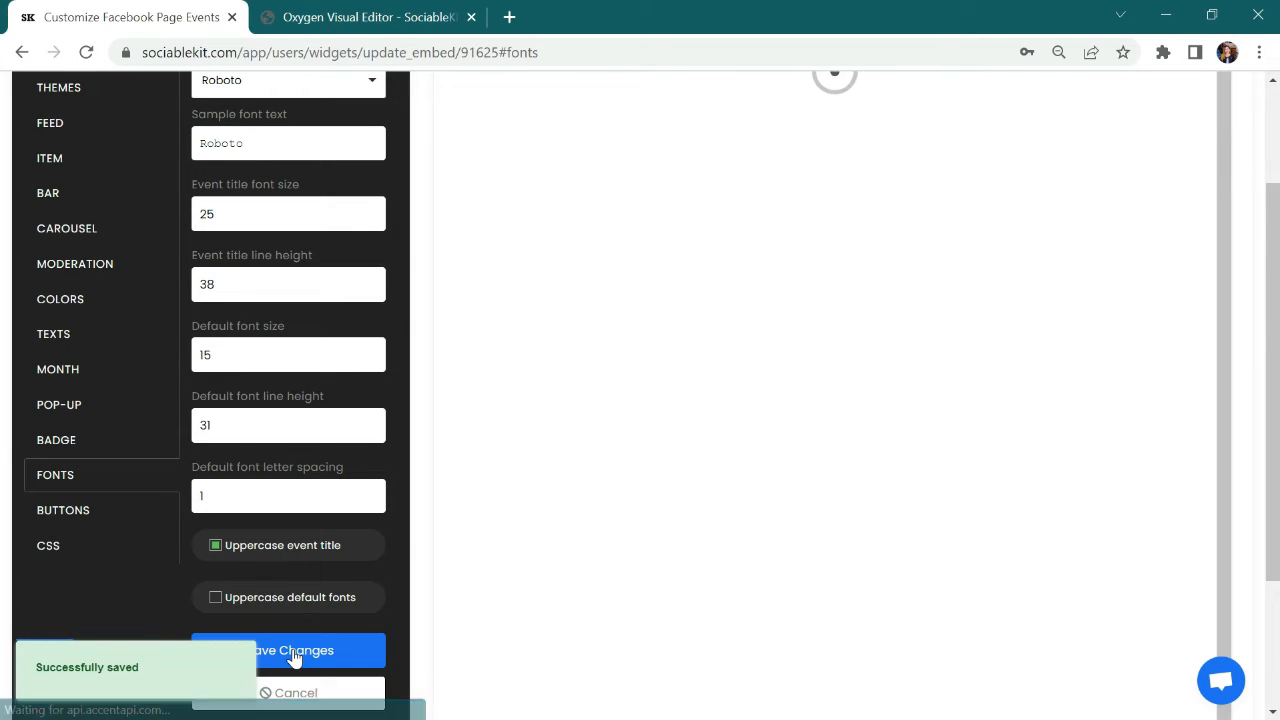
Step: In the widget's button settings, replace the button background color with the brownish shade #764444
click(100, 515)
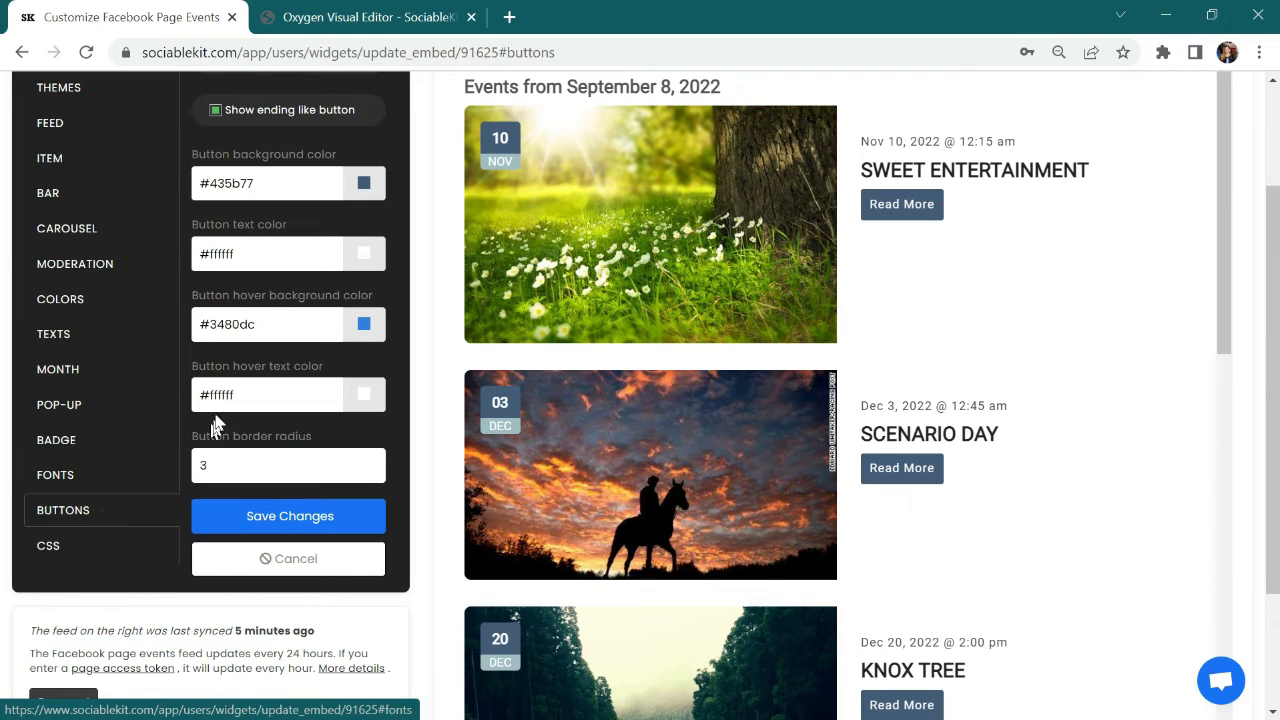
triple_click(272, 183)
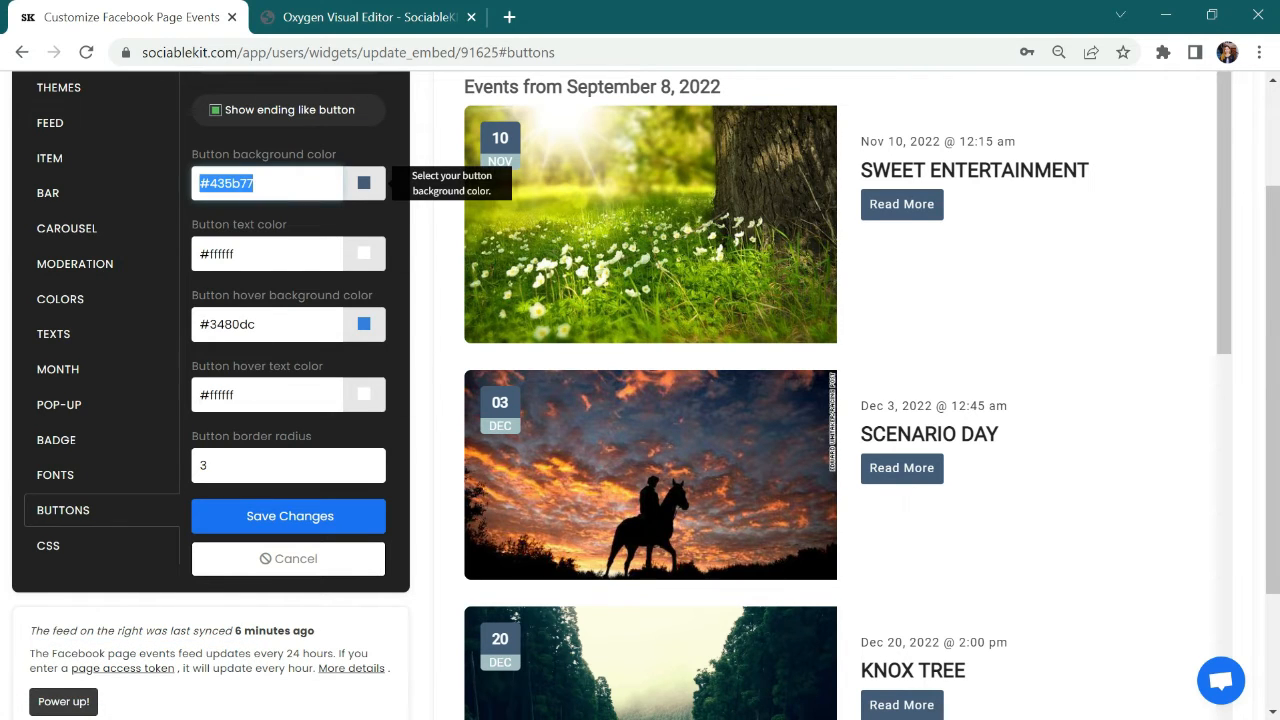
key(BackSpace)
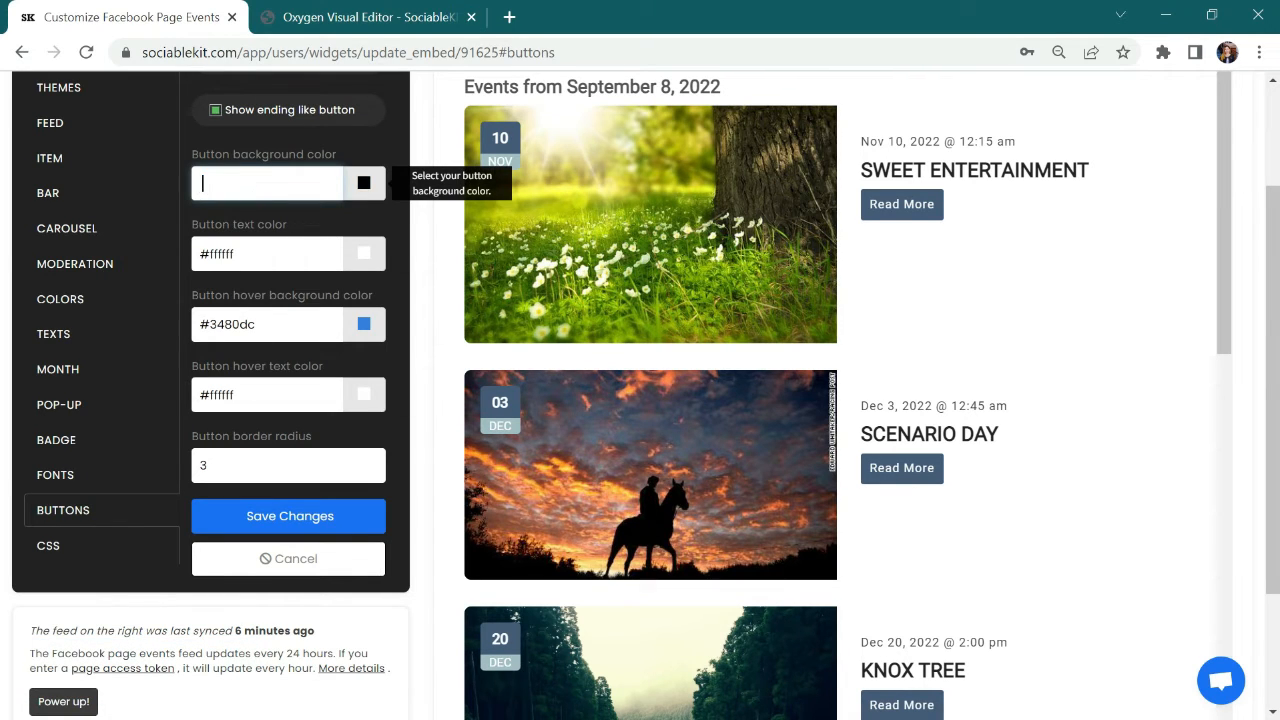
click(364, 184)
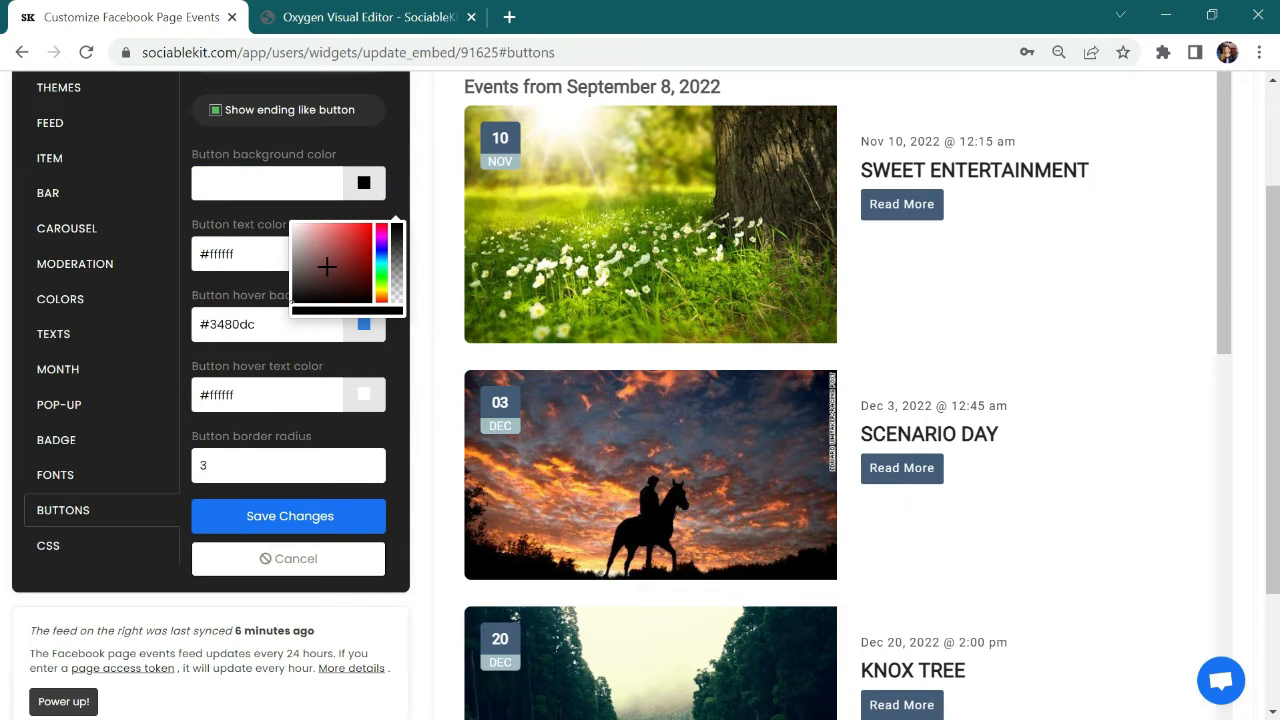
click(327, 266)
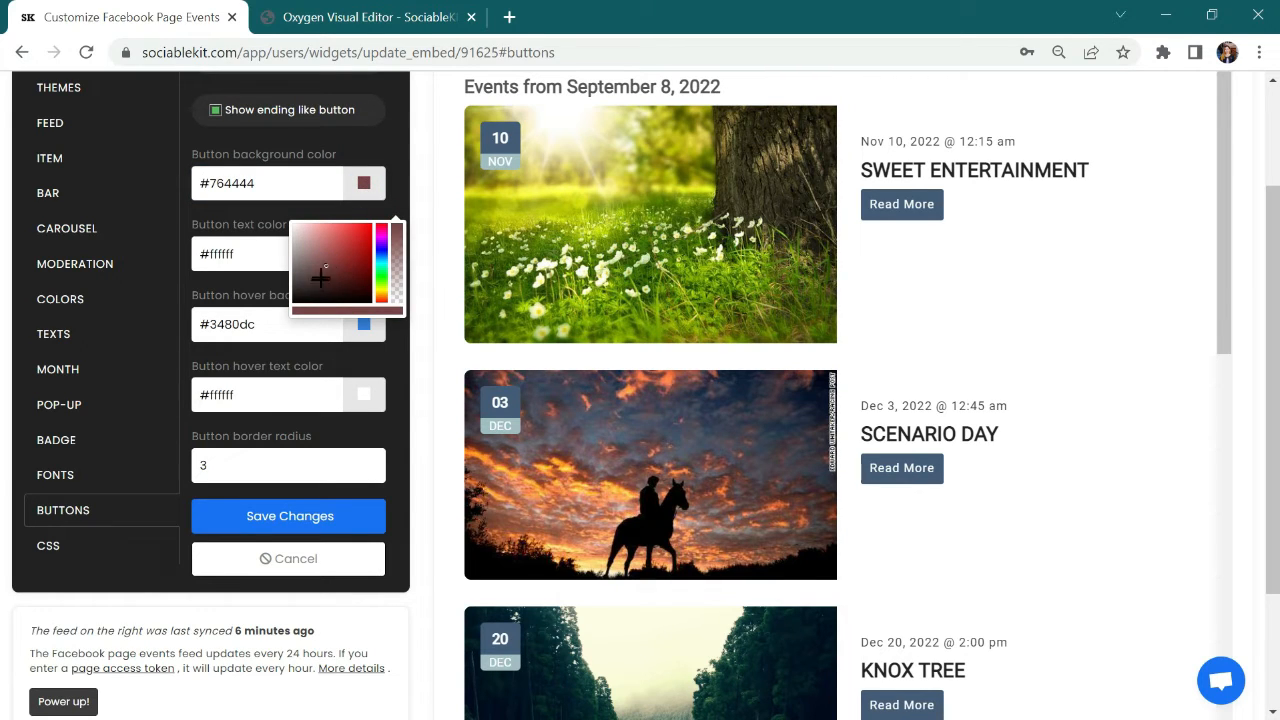
Step: Set the button text color to the yellow #deeb53 and save the button changes
click(240, 253)
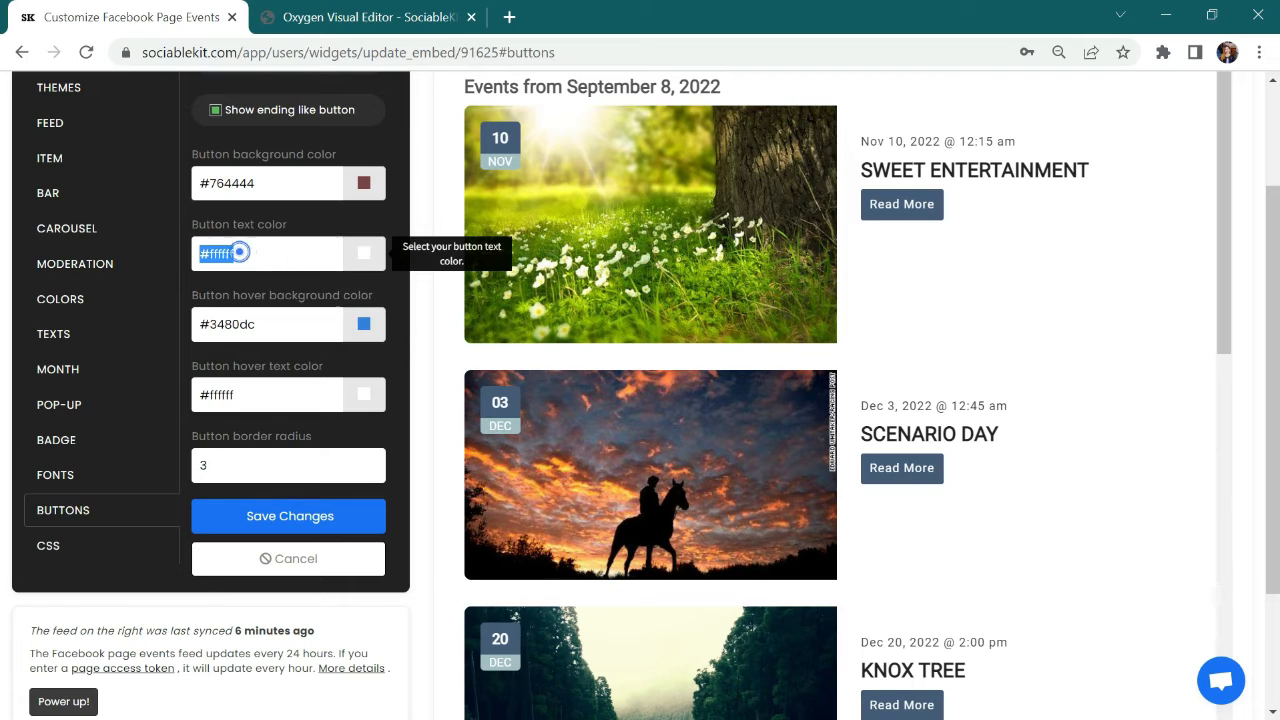
key(BackSpace)
click(363, 256)
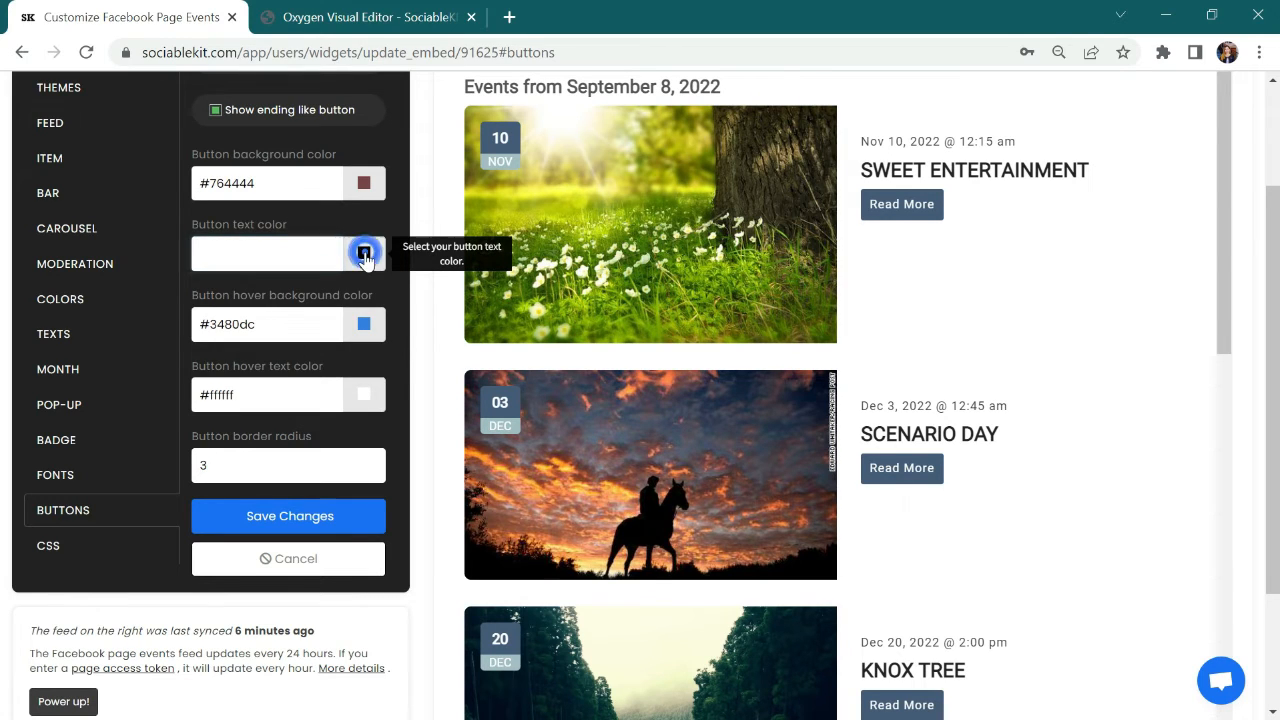
click(348, 343)
drag(378, 343, 379, 356)
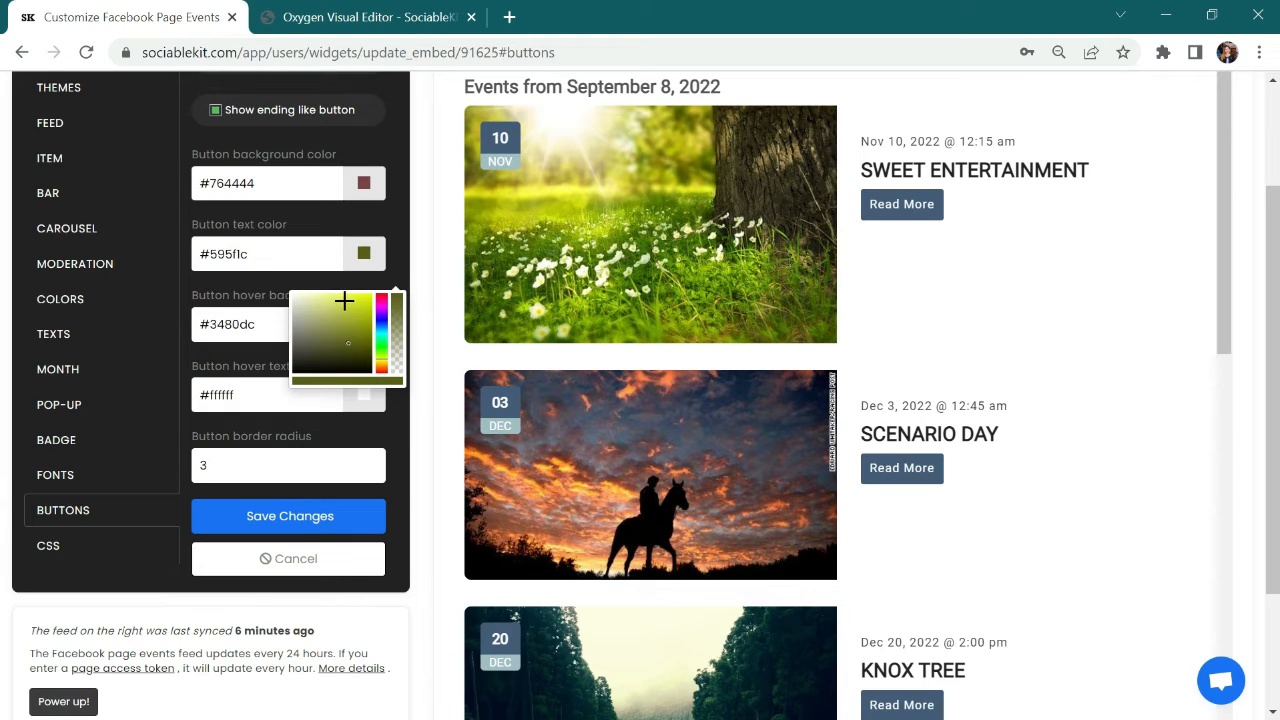
click(344, 301)
click(285, 516)
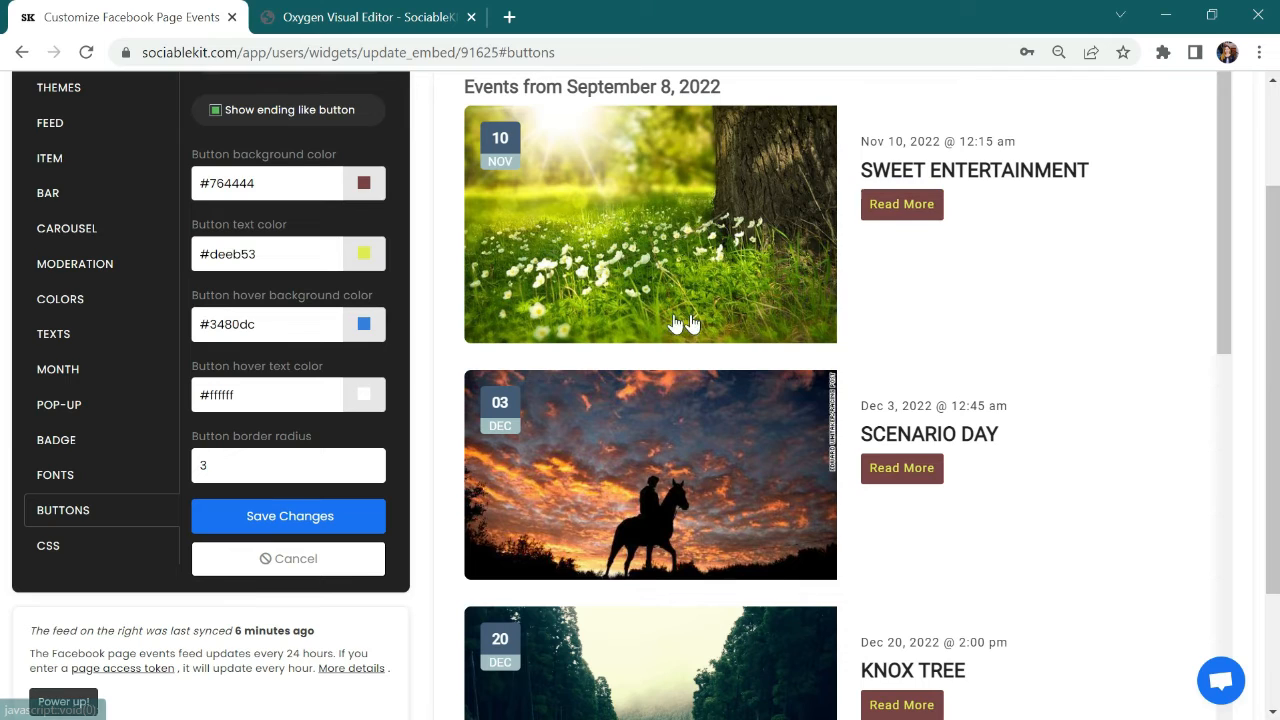
Step: Set the button background color to #435b77 and the button text color to #ffffff, and save the button changes
triple_click(259, 184)
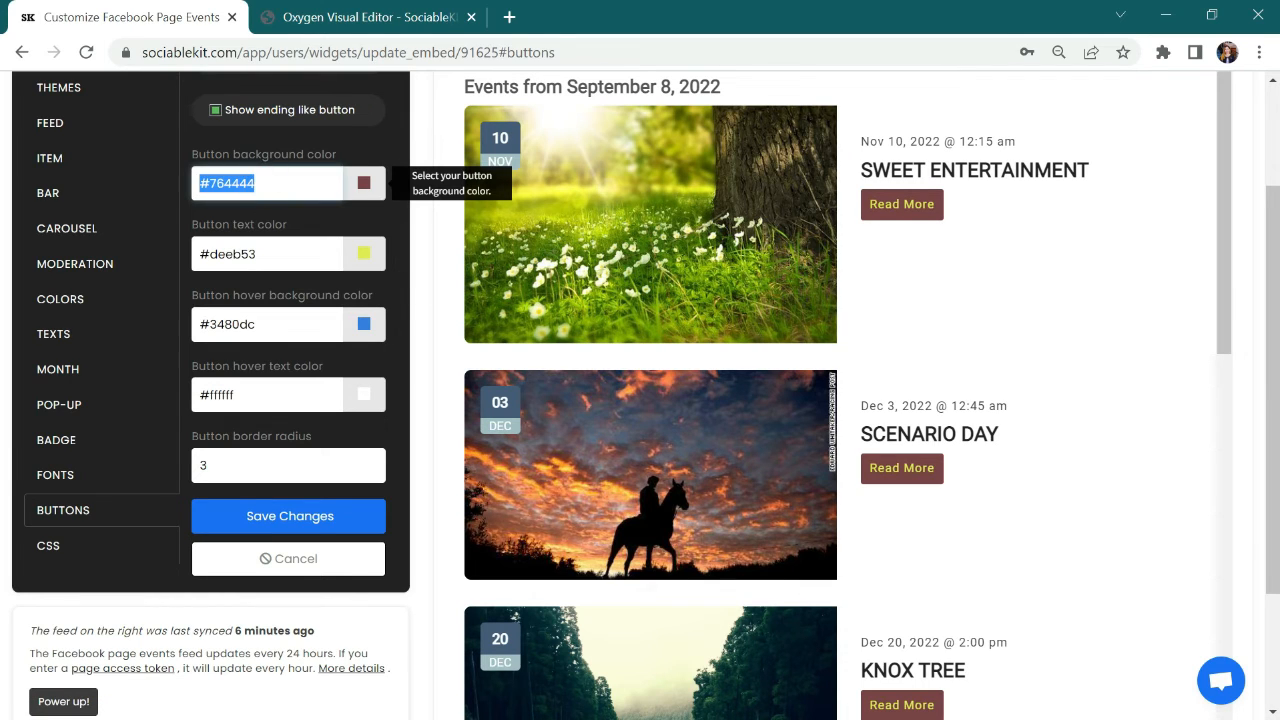
key(BackSpace)
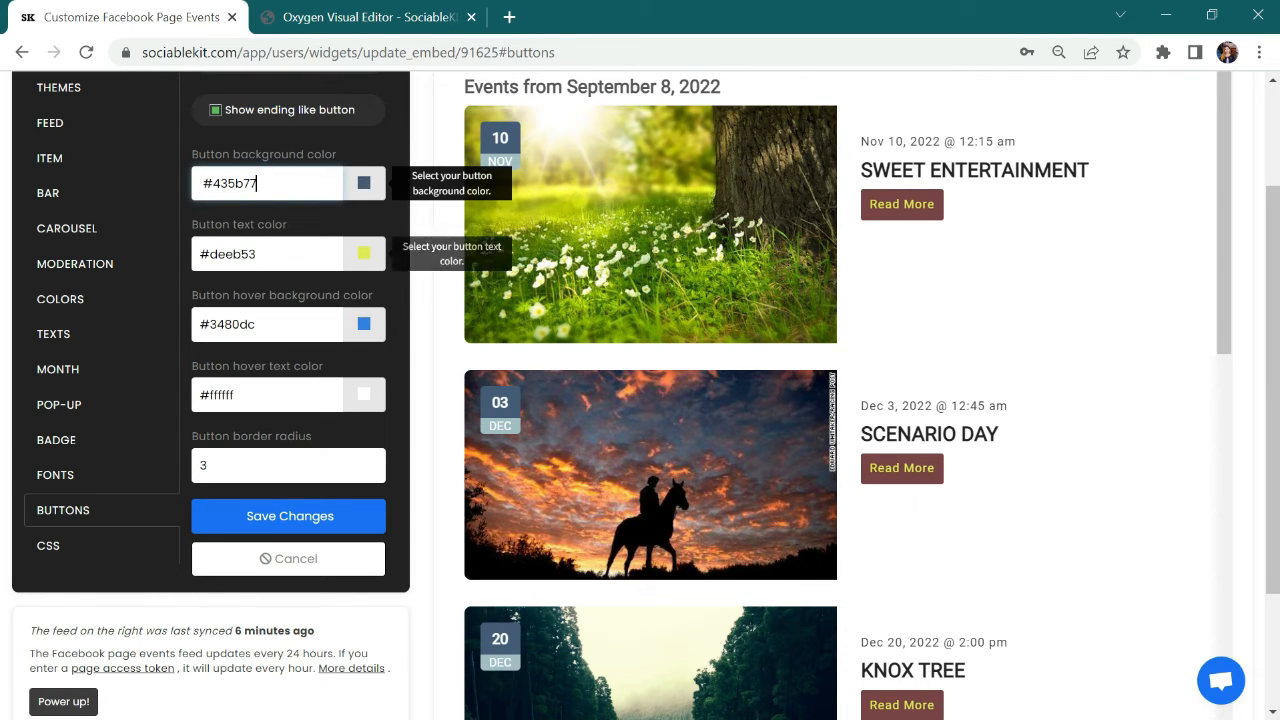
triple_click(252, 254)
key(BackSpace)
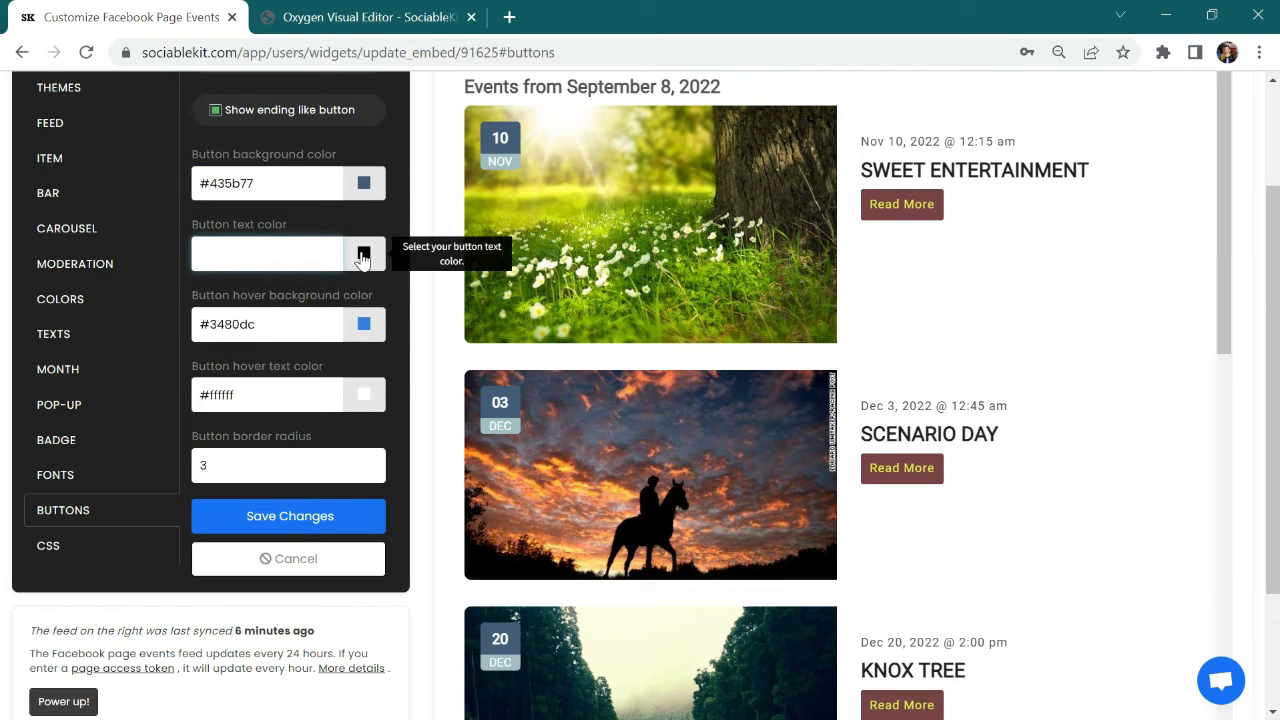
click(363, 256)
drag(311, 306, 287, 300)
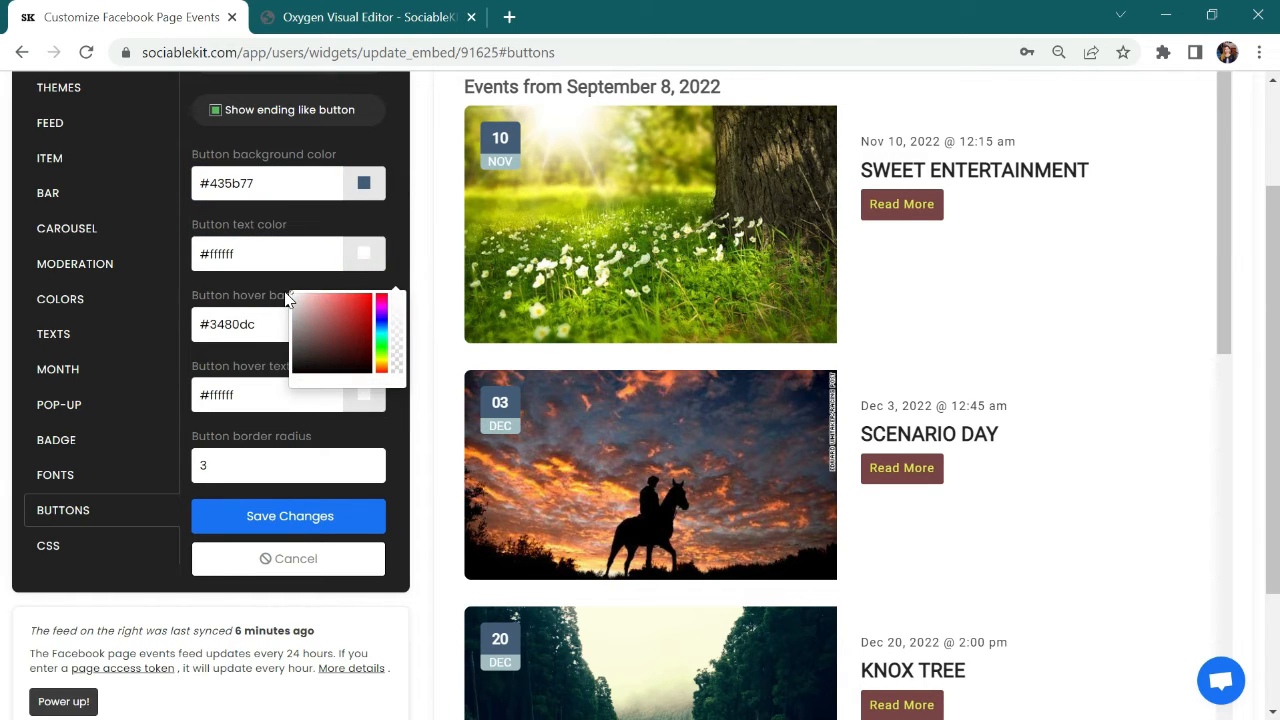
click(280, 515)
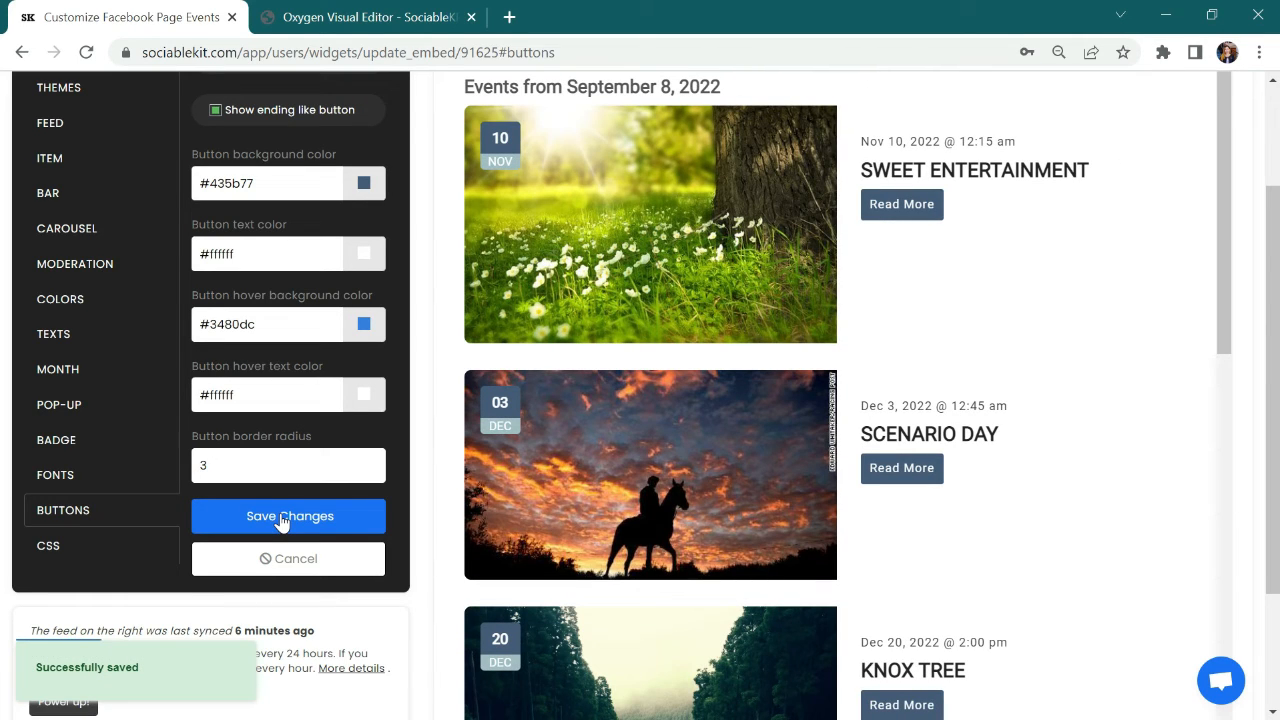
Step: View the widget's custom CSS settings and close the settings panel
click(104, 550)
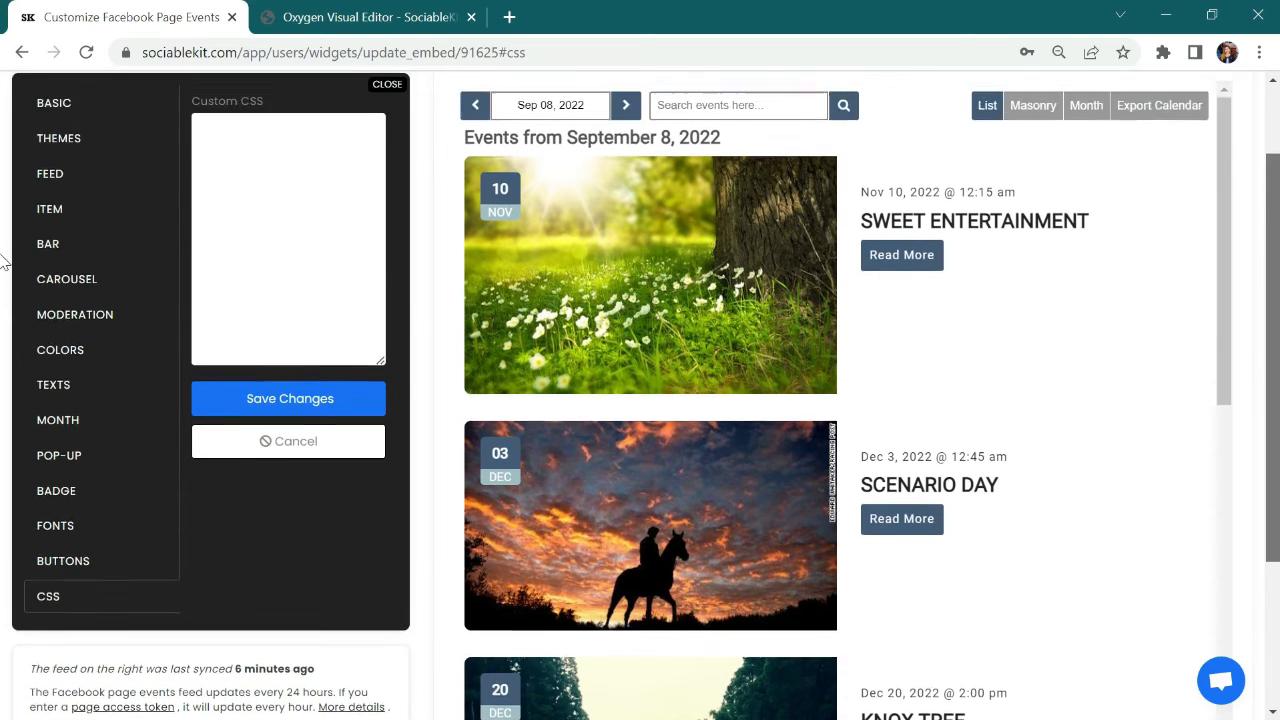
scroll(5, 195, up, 2)
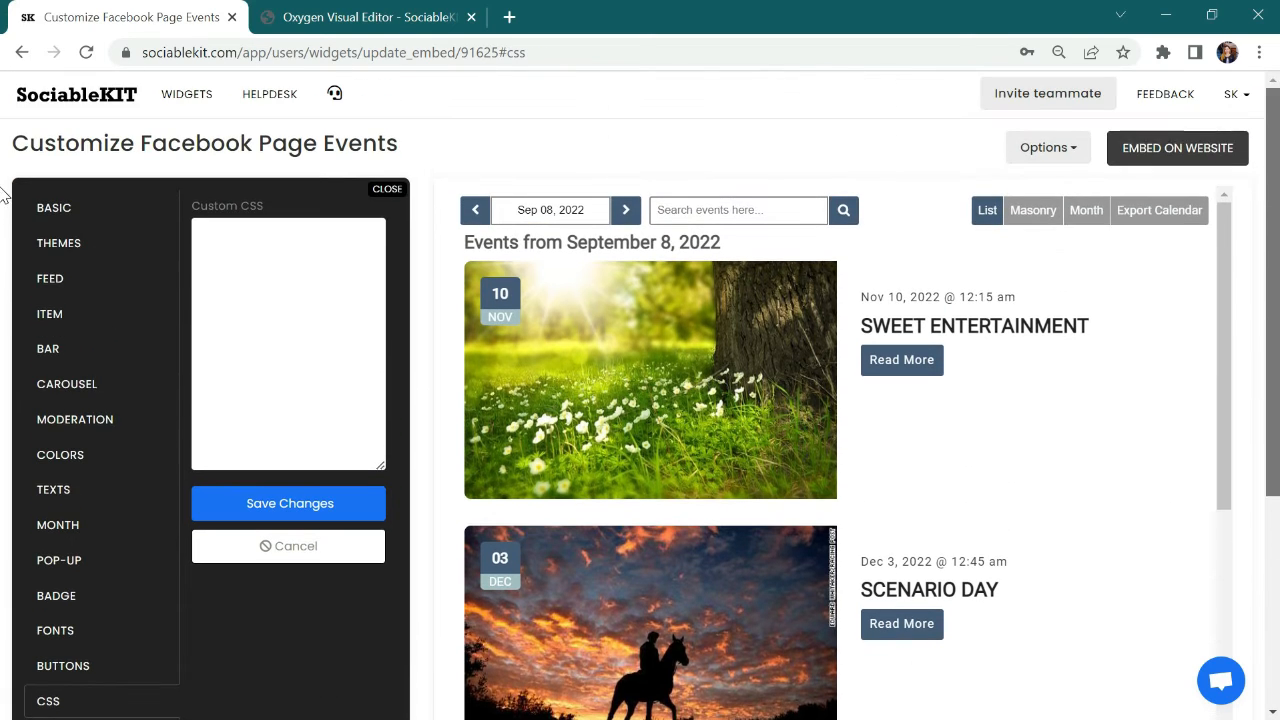
click(387, 190)
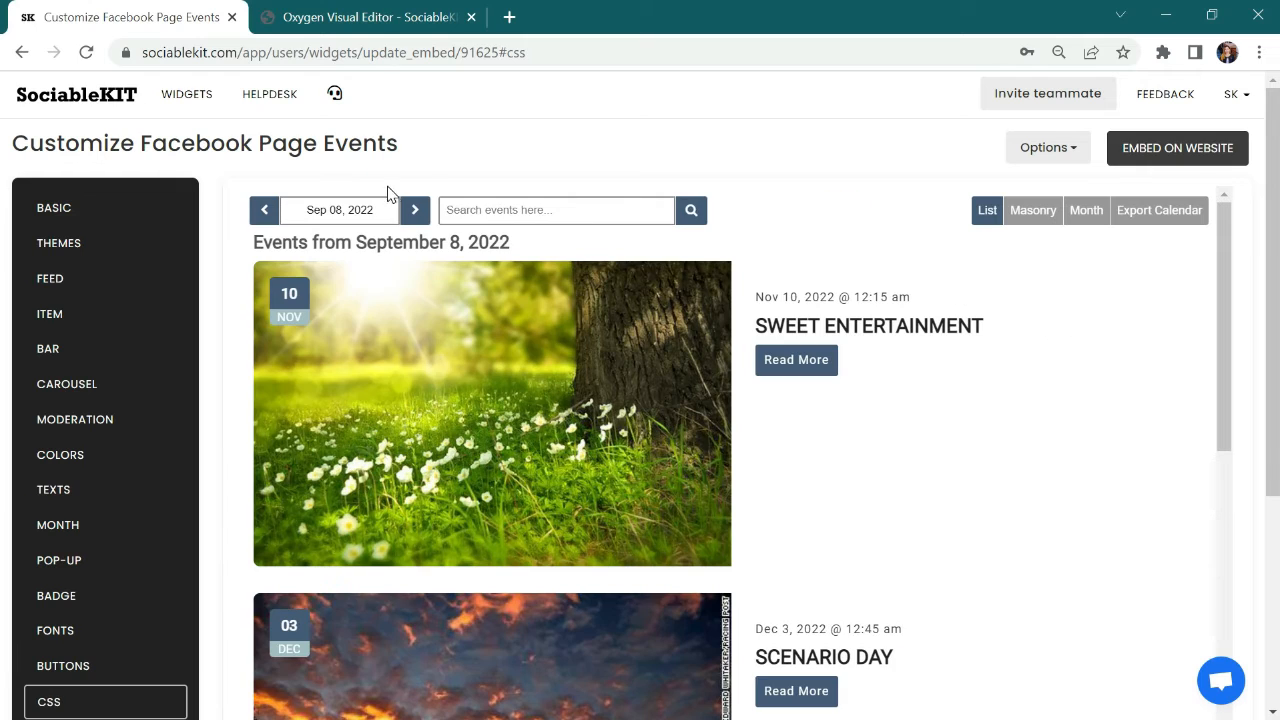
Step: Choose Oxygen as the website builder for embedding the widget and copy its embed code
click(1142, 150)
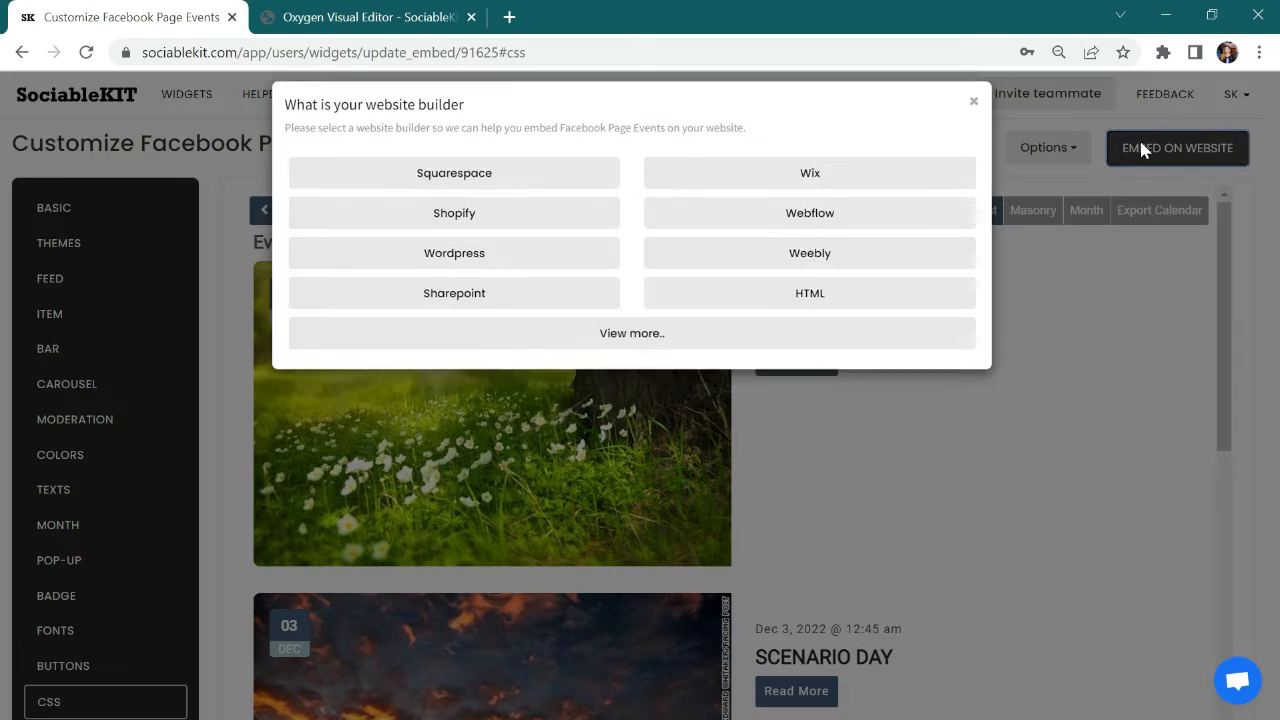
click(633, 352)
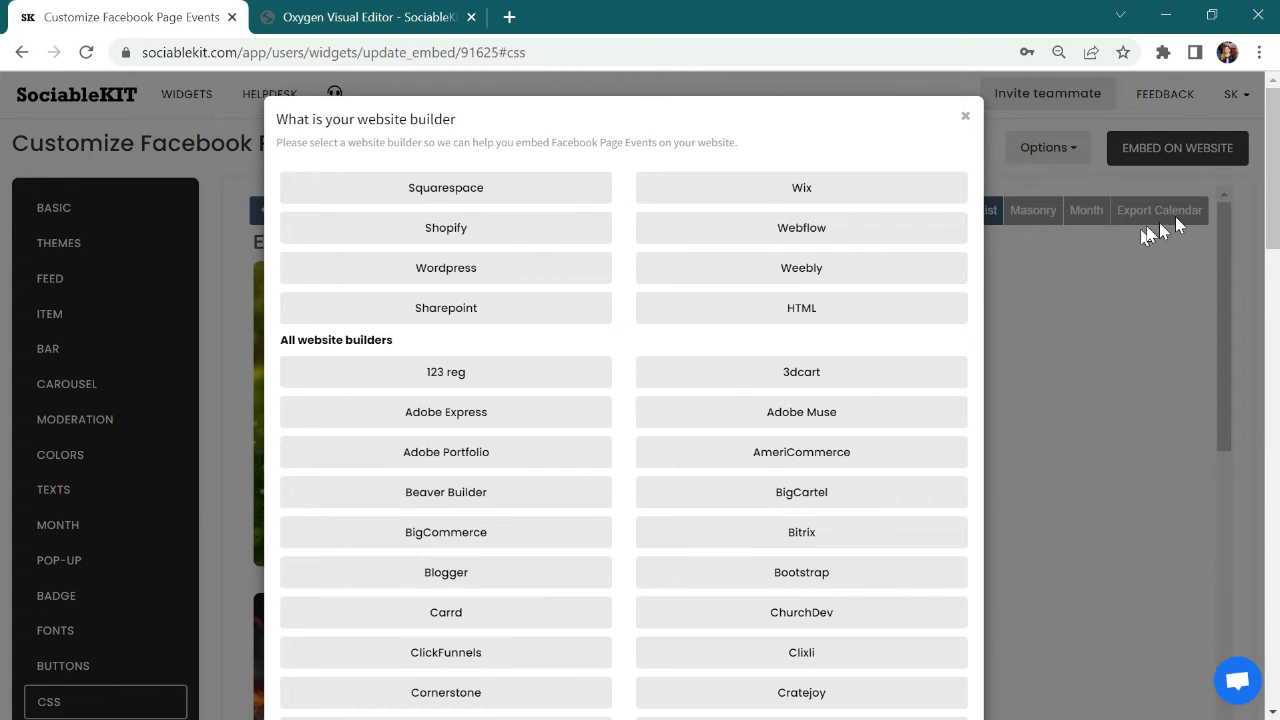
drag(1270, 150, 3, 397)
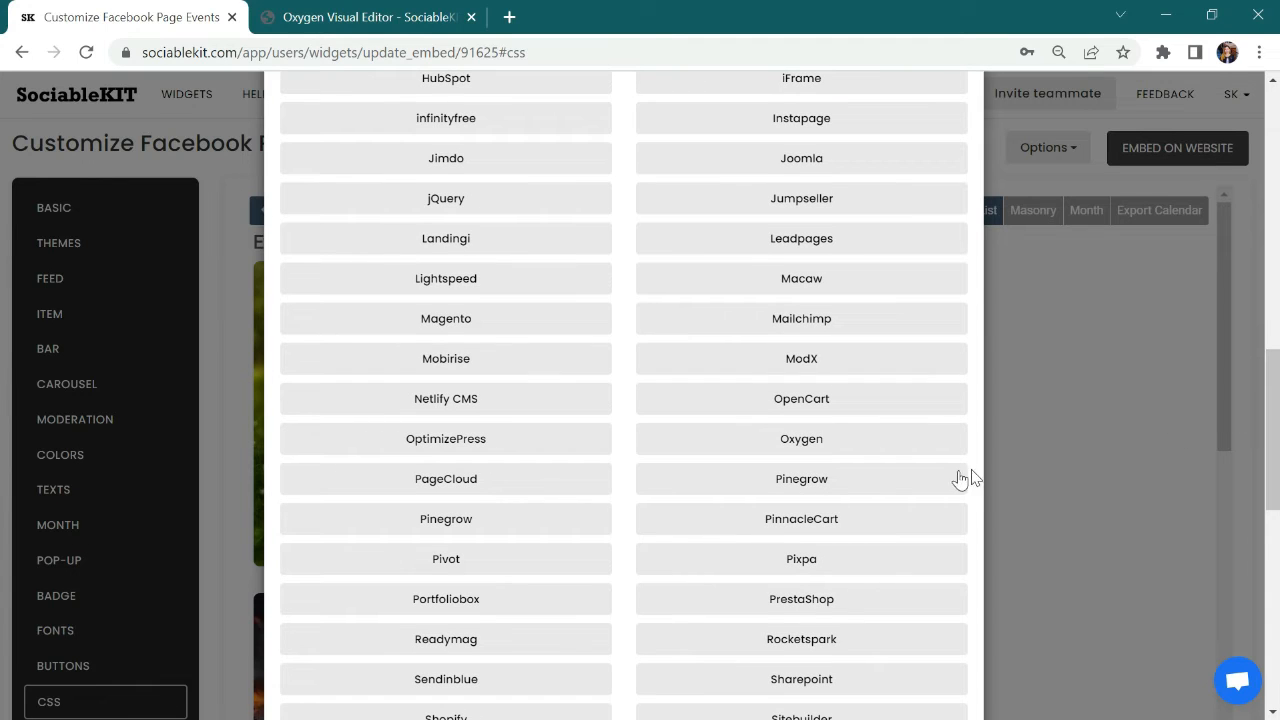
click(800, 446)
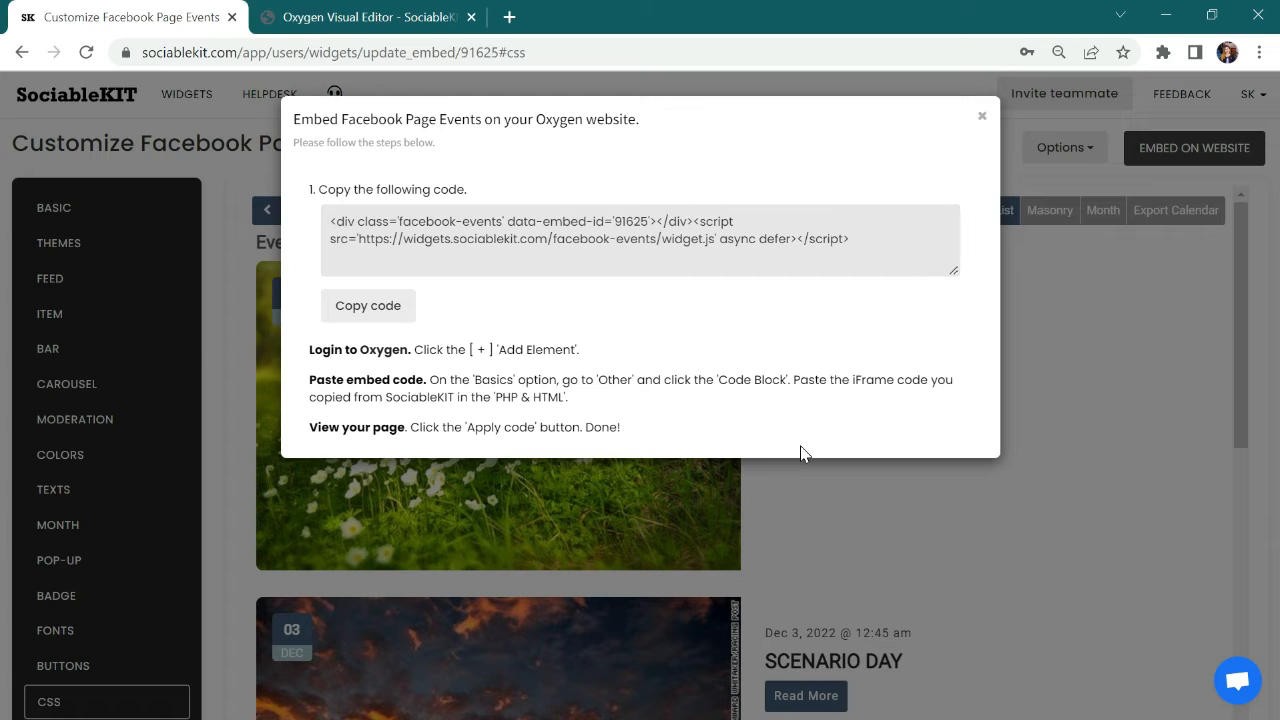
click(362, 316)
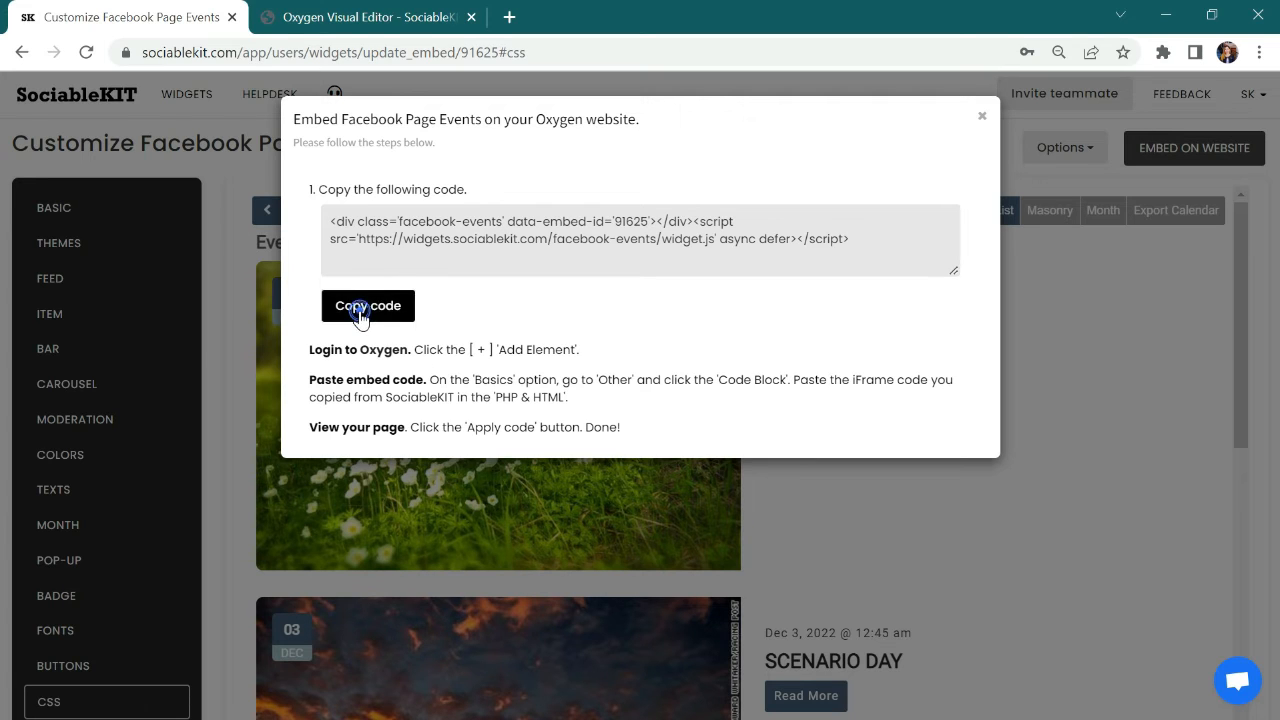
Step: Switch to the Oxygen Visual Editor, add a Code Block to the page and open its PHP & HTML code
click(356, 14)
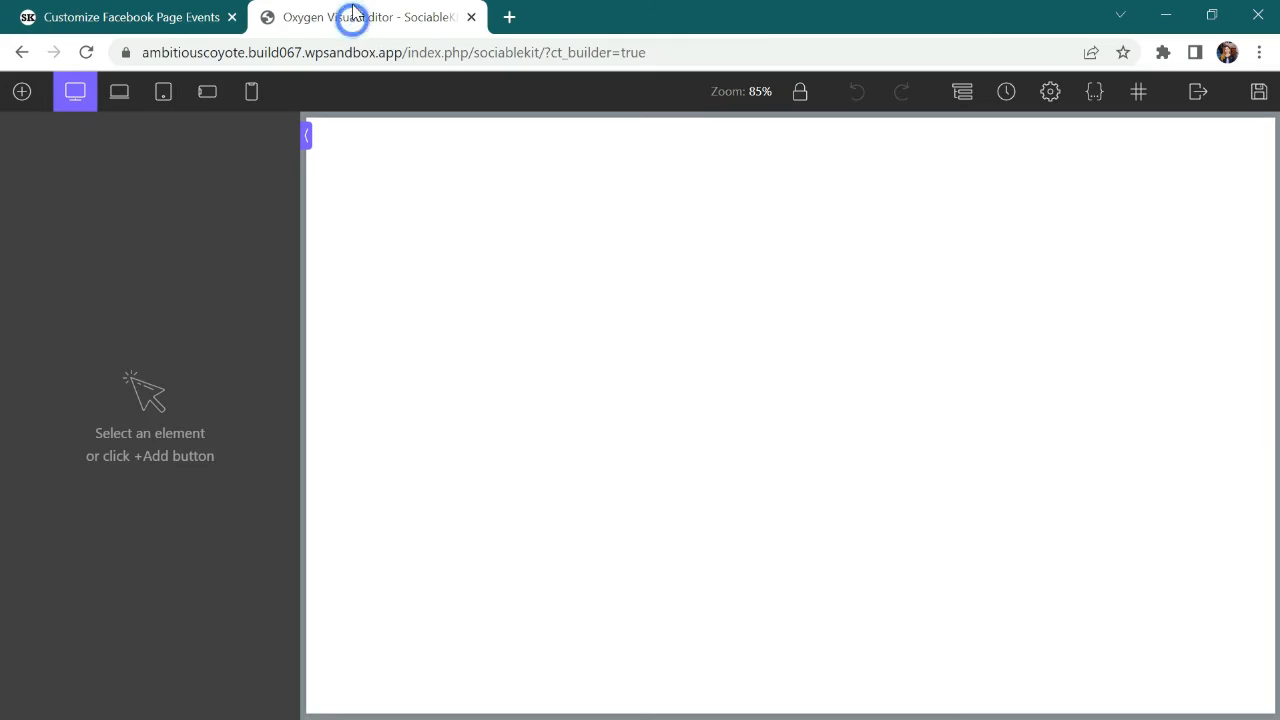
click(21, 93)
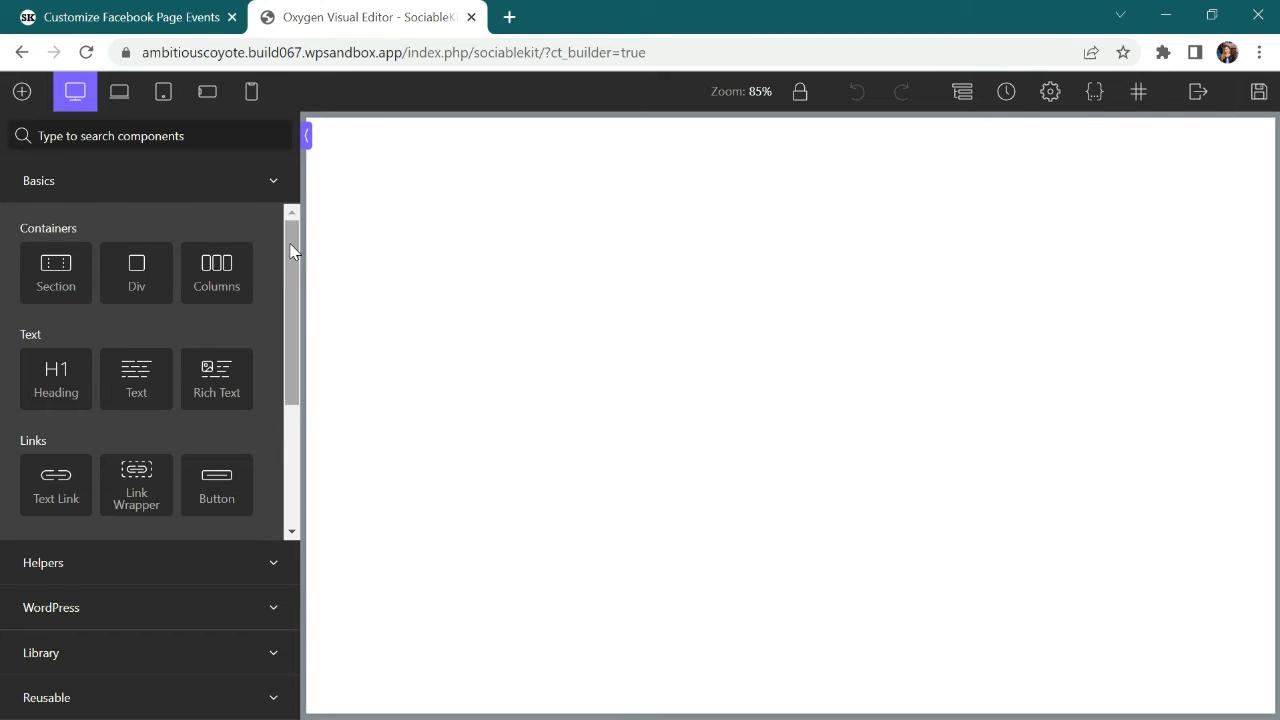
drag(289, 247, 281, 422)
click(86, 491)
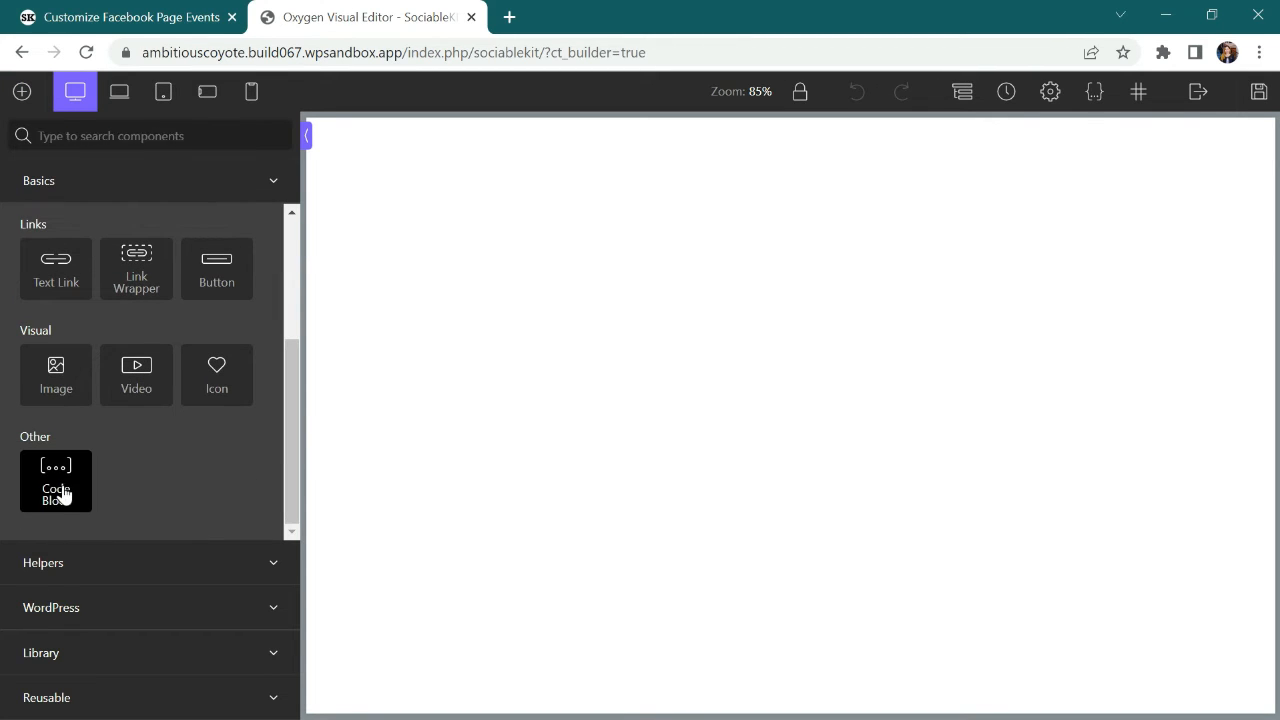
click(122, 414)
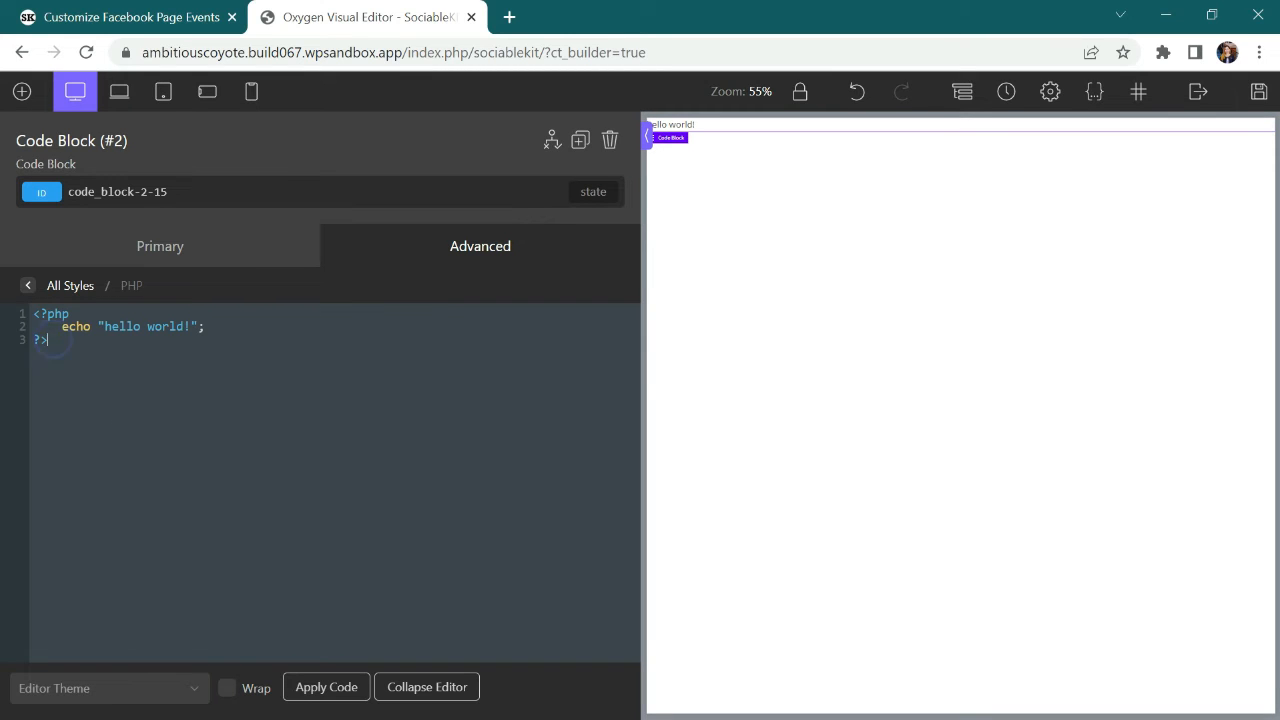
Step: Replace the Code Block's default PHP code with the copied embed code, apply it and save the page
drag(52, 340, 28, 308)
key(BackSpace)
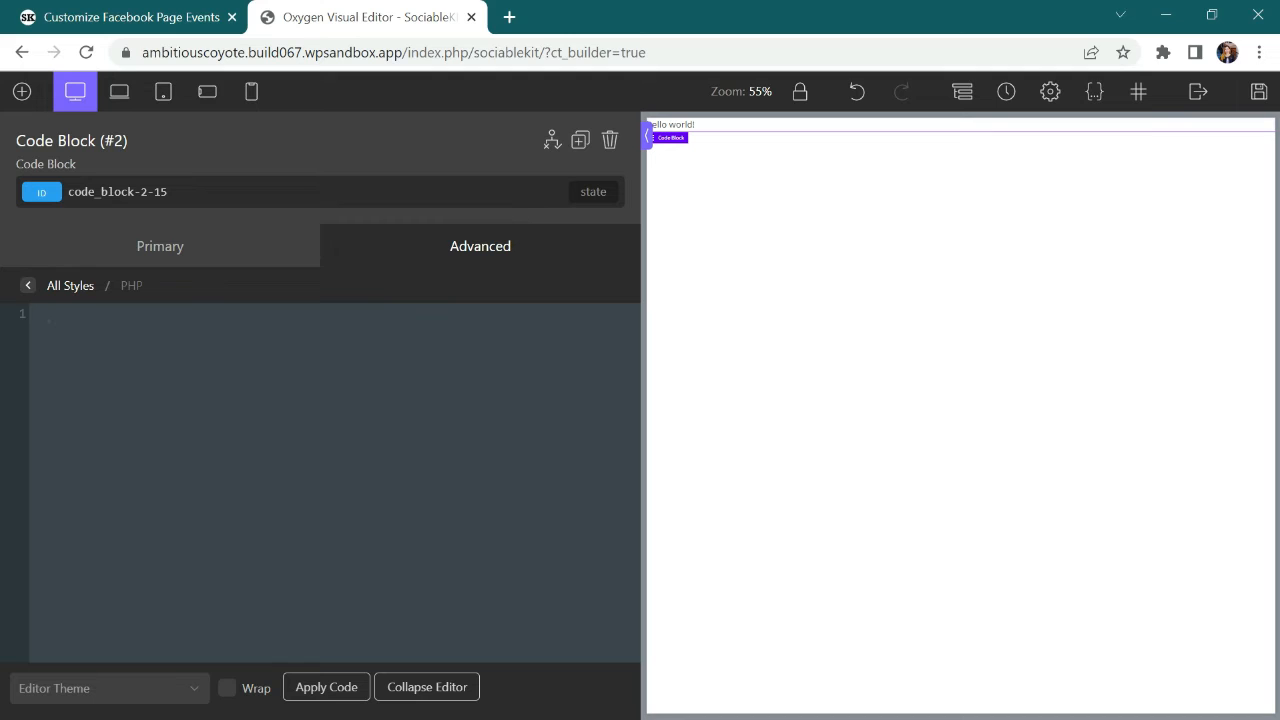
right_click(52, 324)
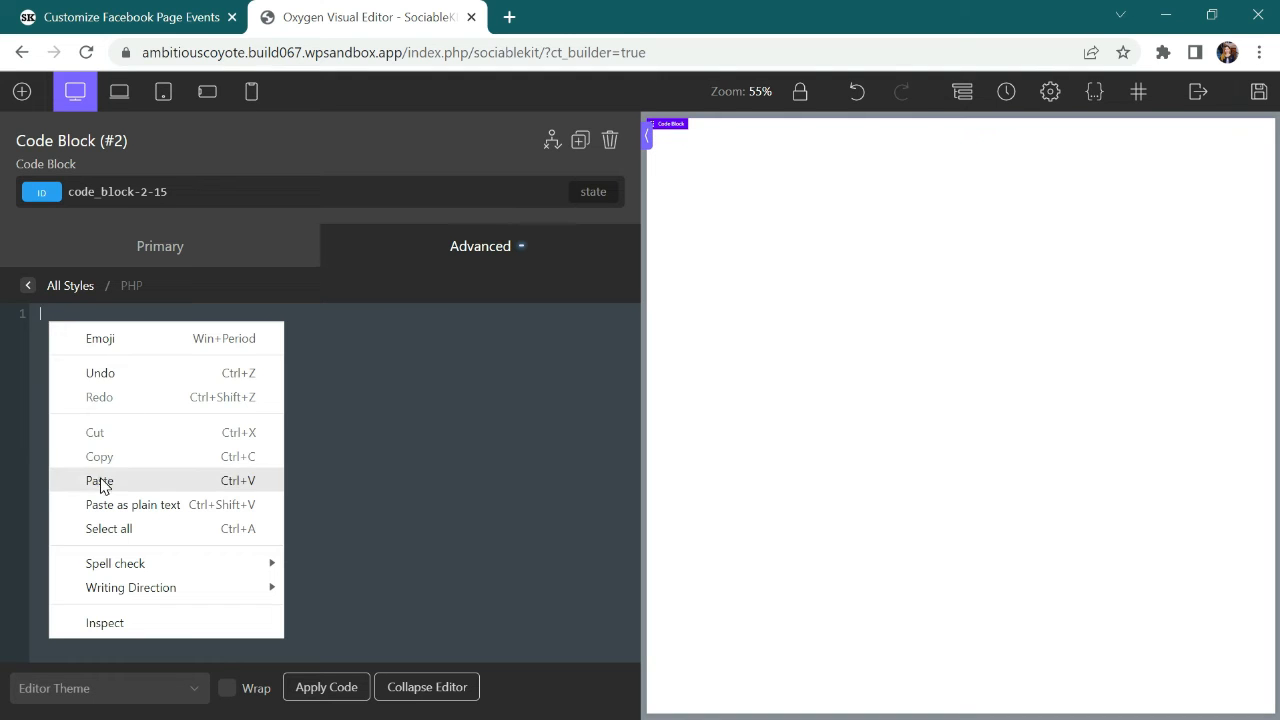
click(106, 480)
click(317, 688)
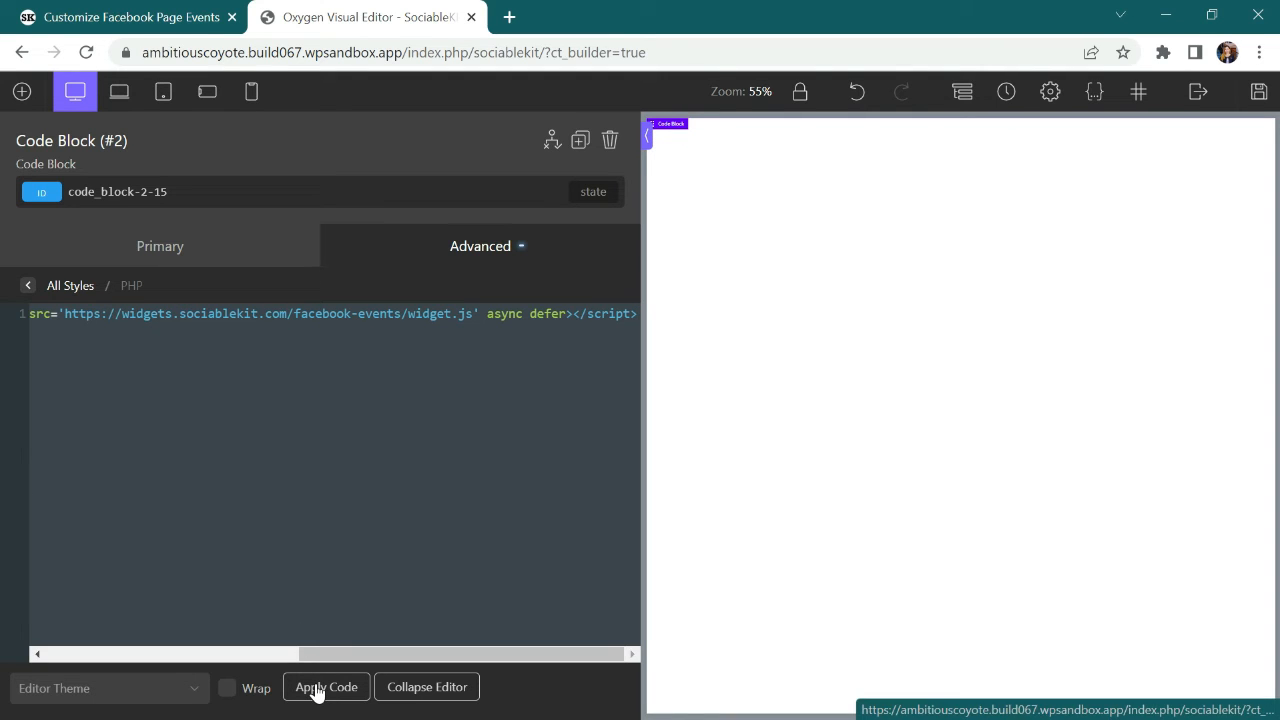
click(1259, 93)
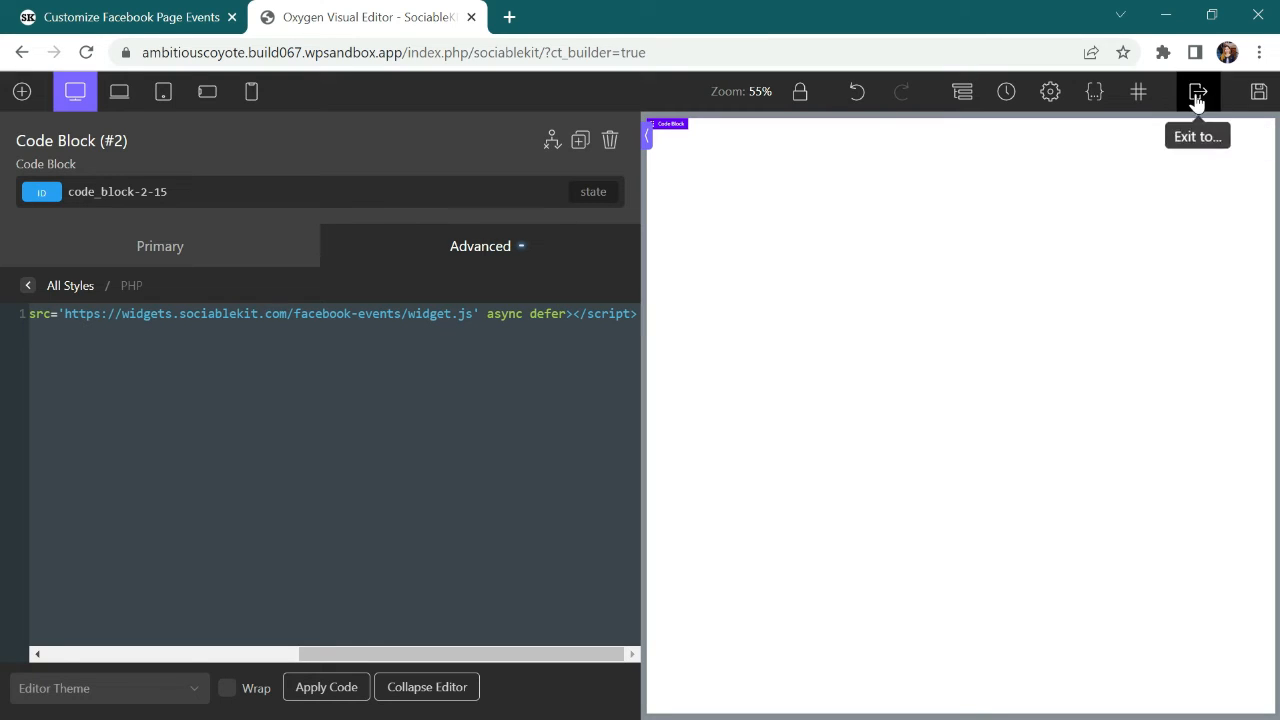
Step: Exit the editor to the page's front end and look through the embedded events feed down to its end
mouse_move(1196, 98)
click(1207, 156)
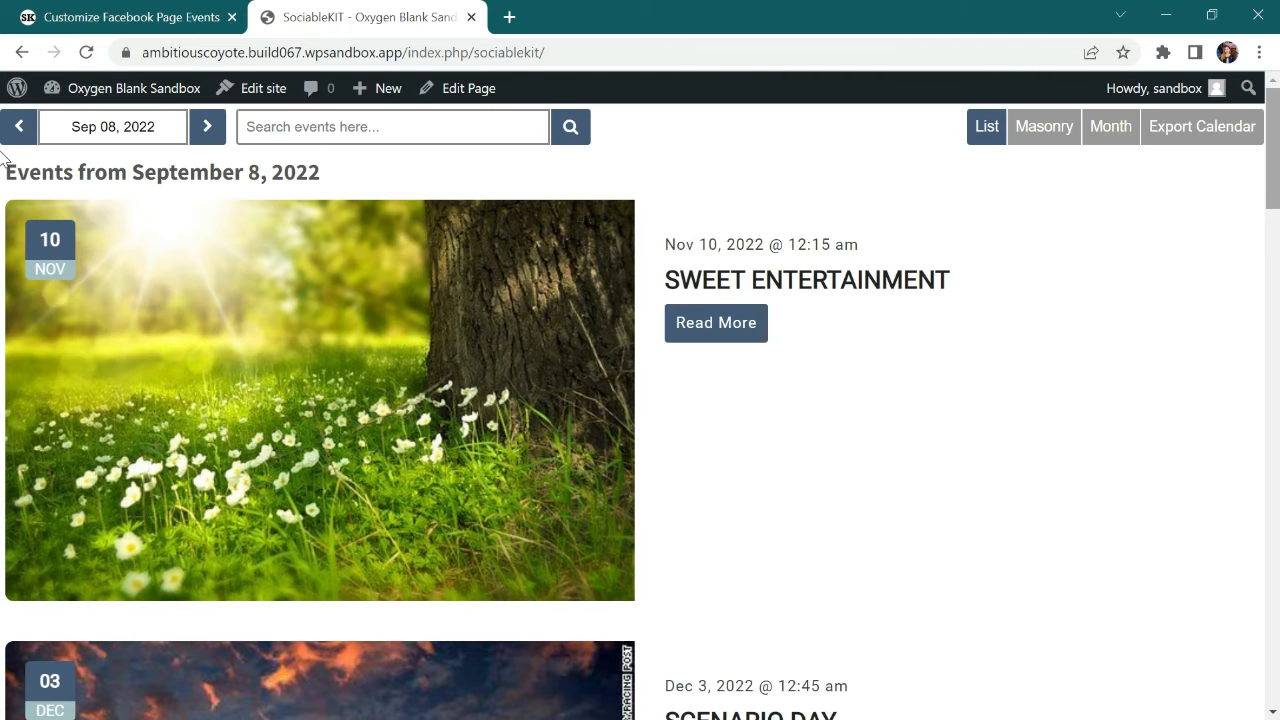
drag(1268, 175, 1272, 665)
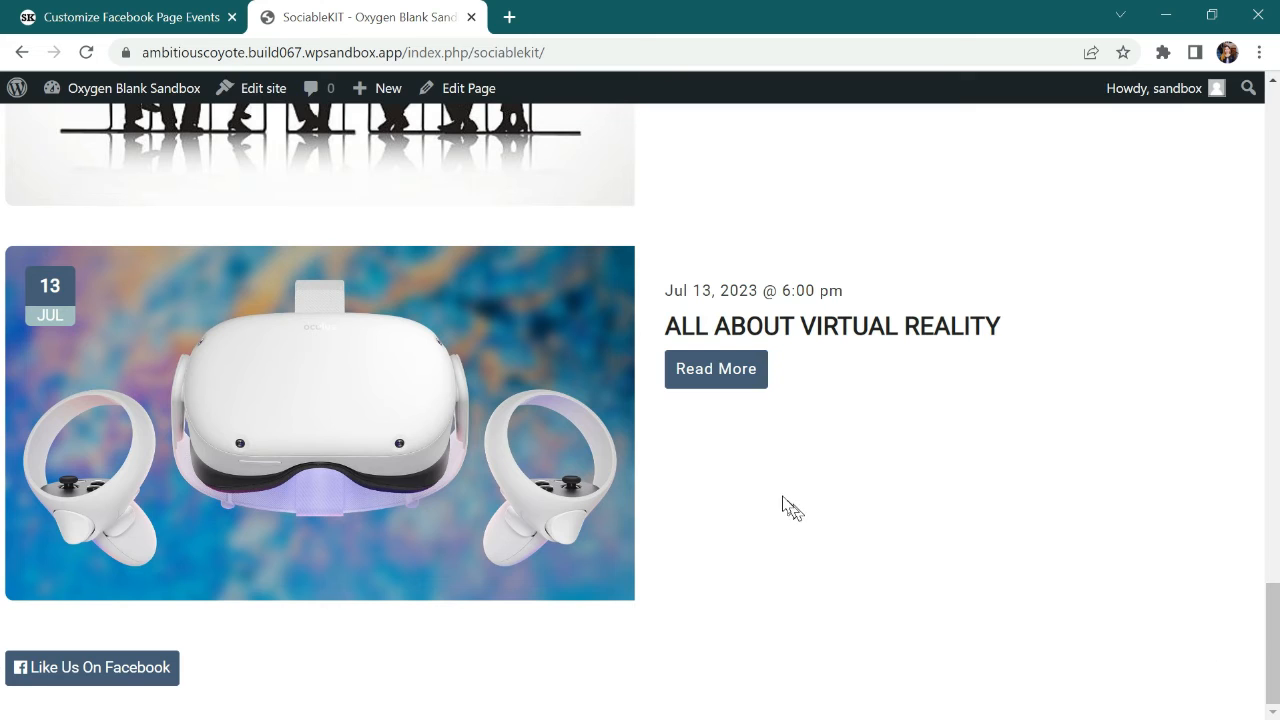
Step: Open the details of the All About Virtual Reality event and read through its description
click(720, 372)
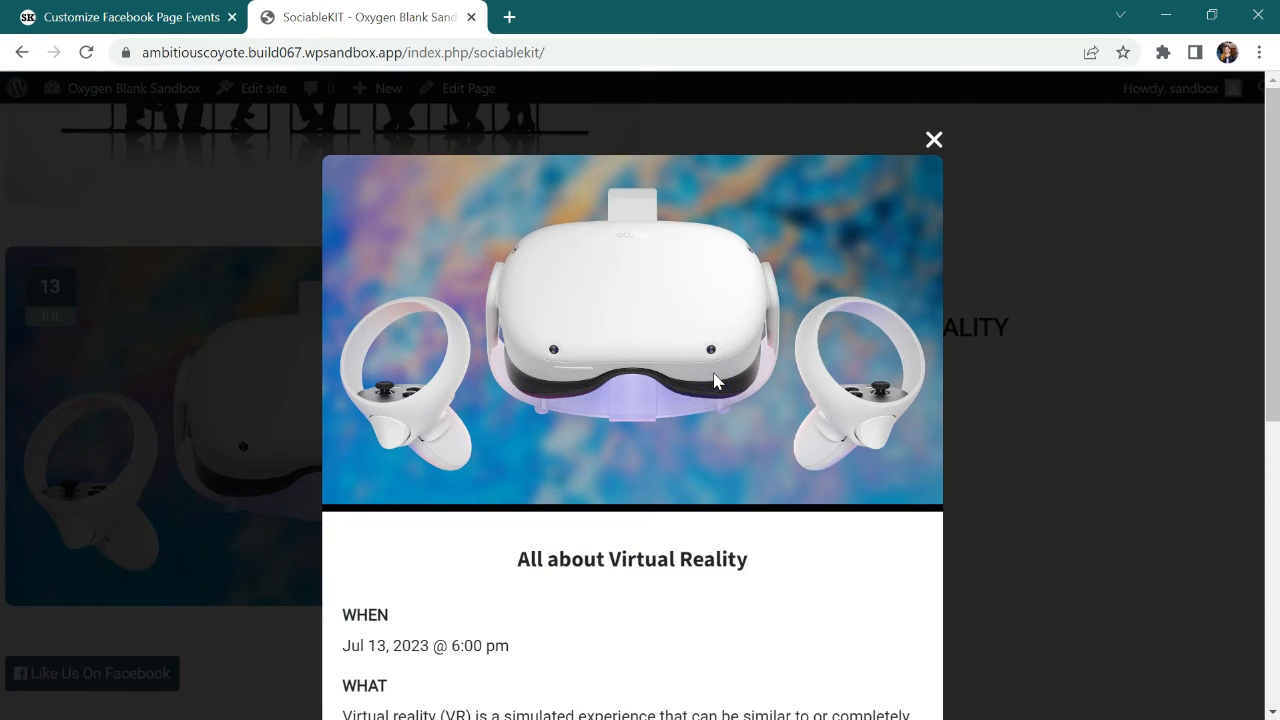
scroll(2, 223, down, 2)
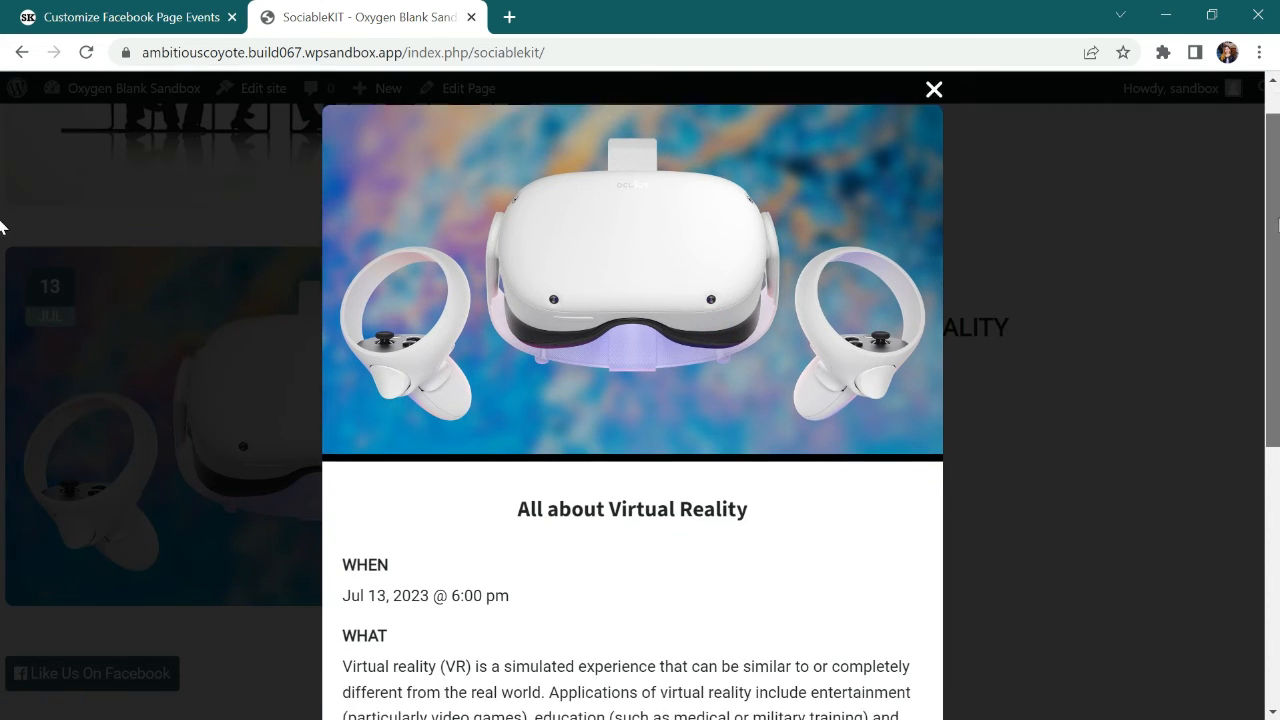
scroll(2, 300, down, 4)
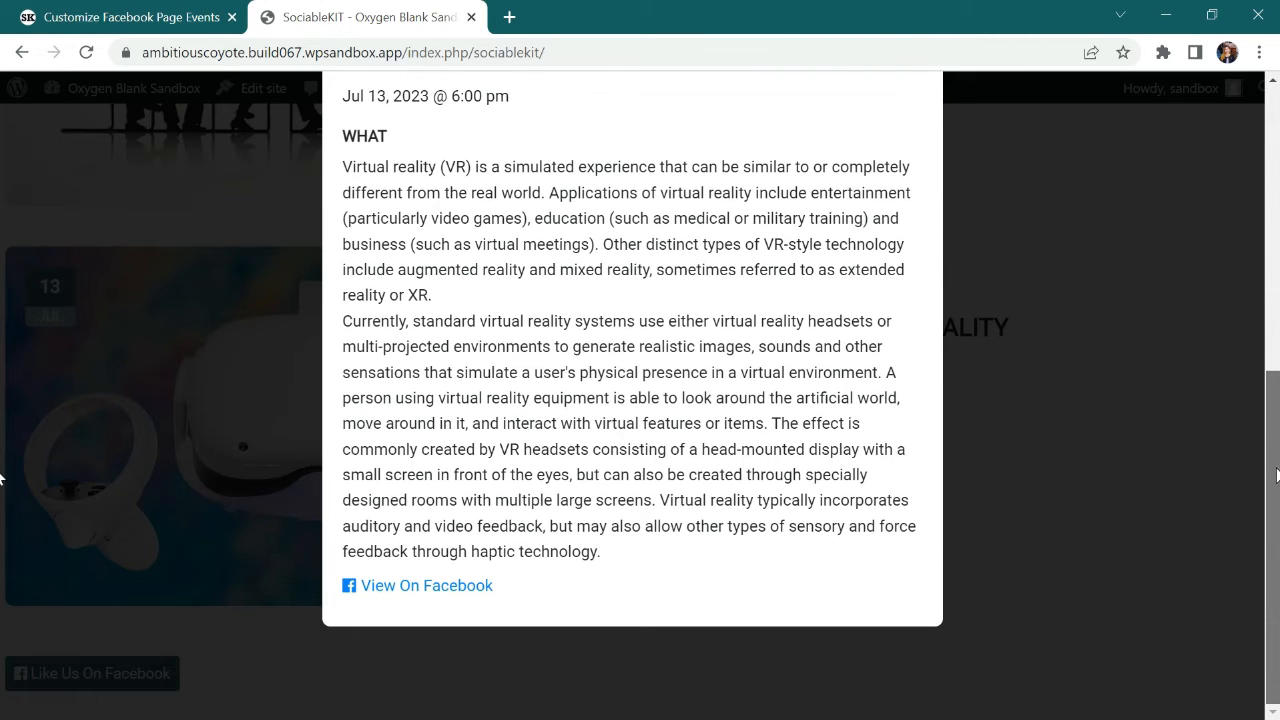
Step: View the virtual reality event on Facebook, and close both its Facebook page and the event pop-up
click(421, 593)
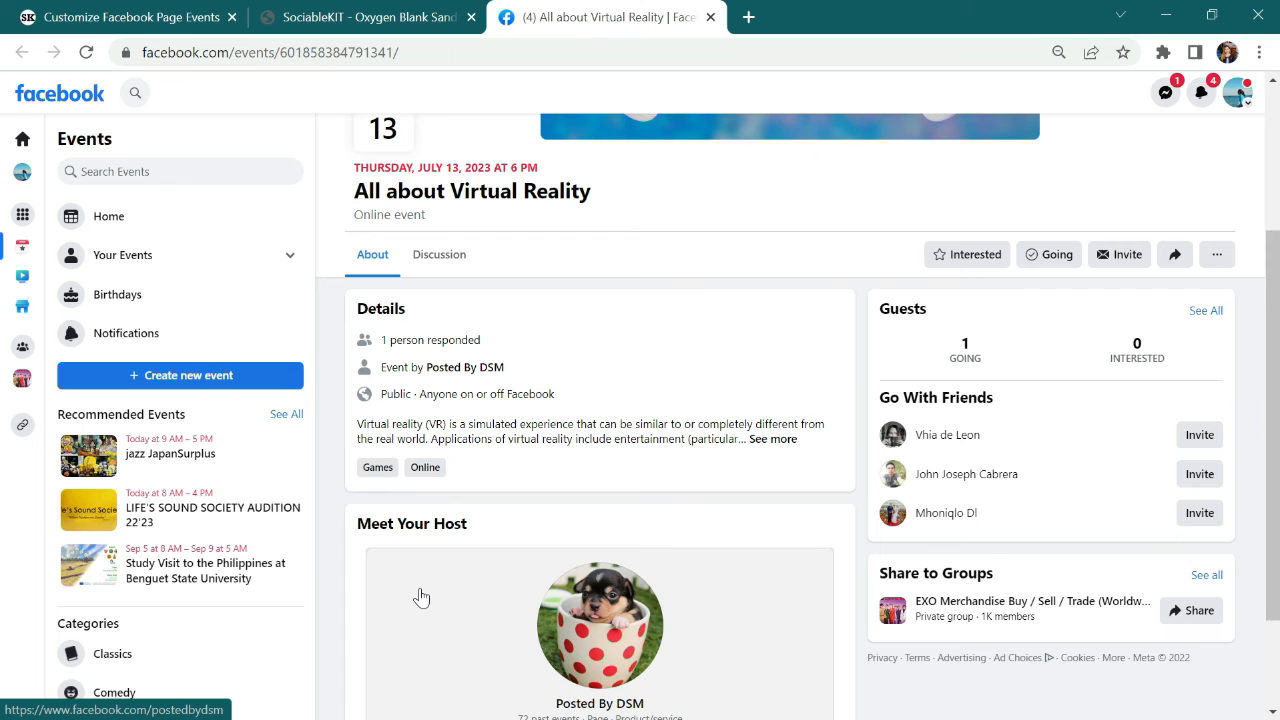
drag(1276, 277, 1277, 130)
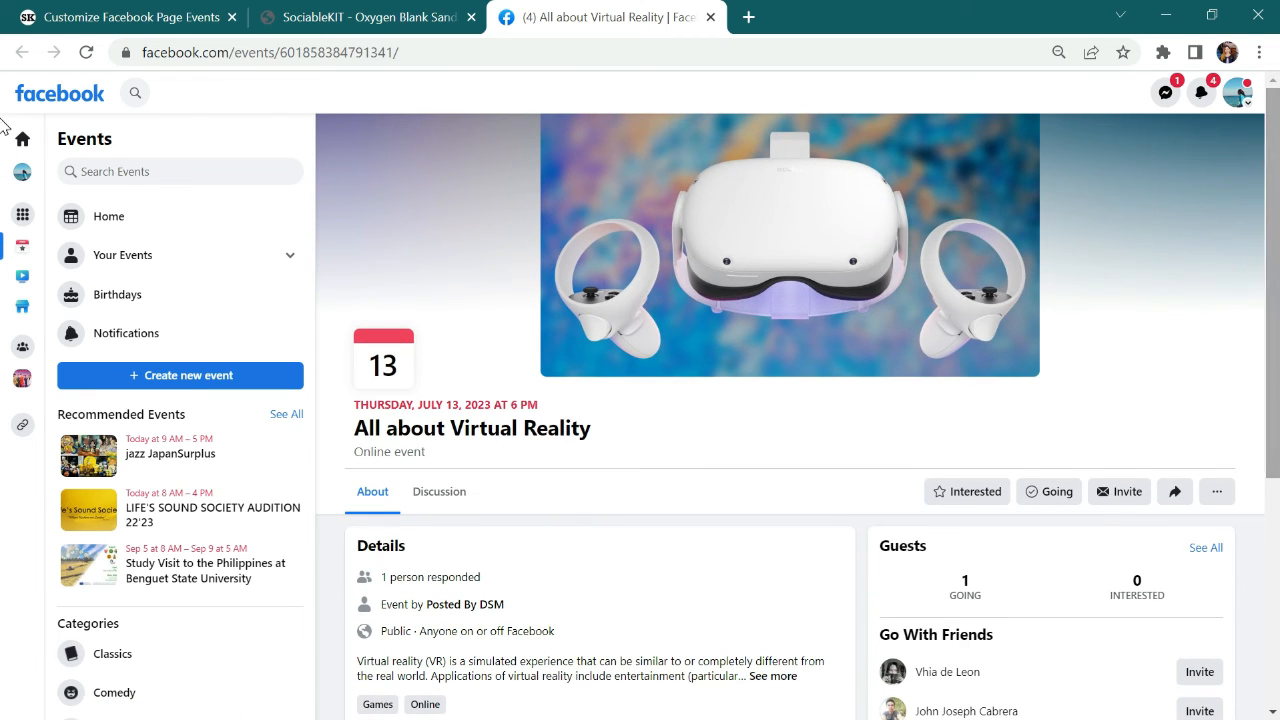
click(708, 18)
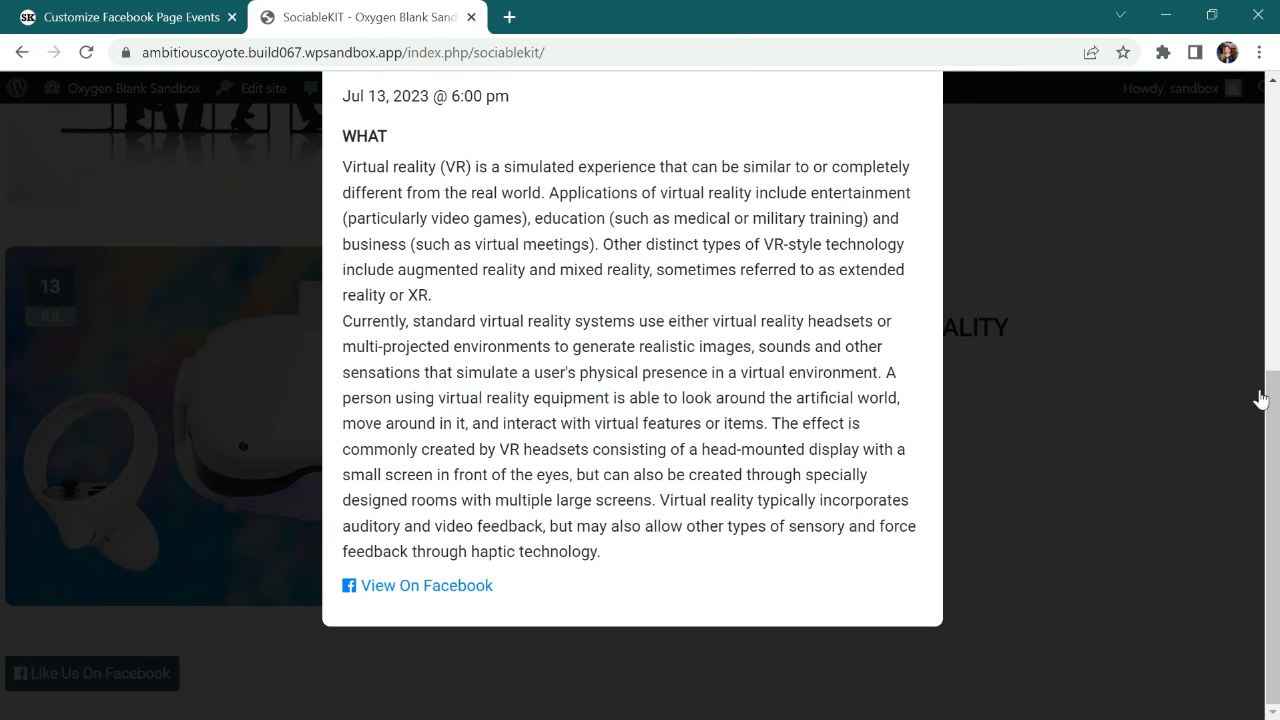
drag(1276, 400, 1277, 105)
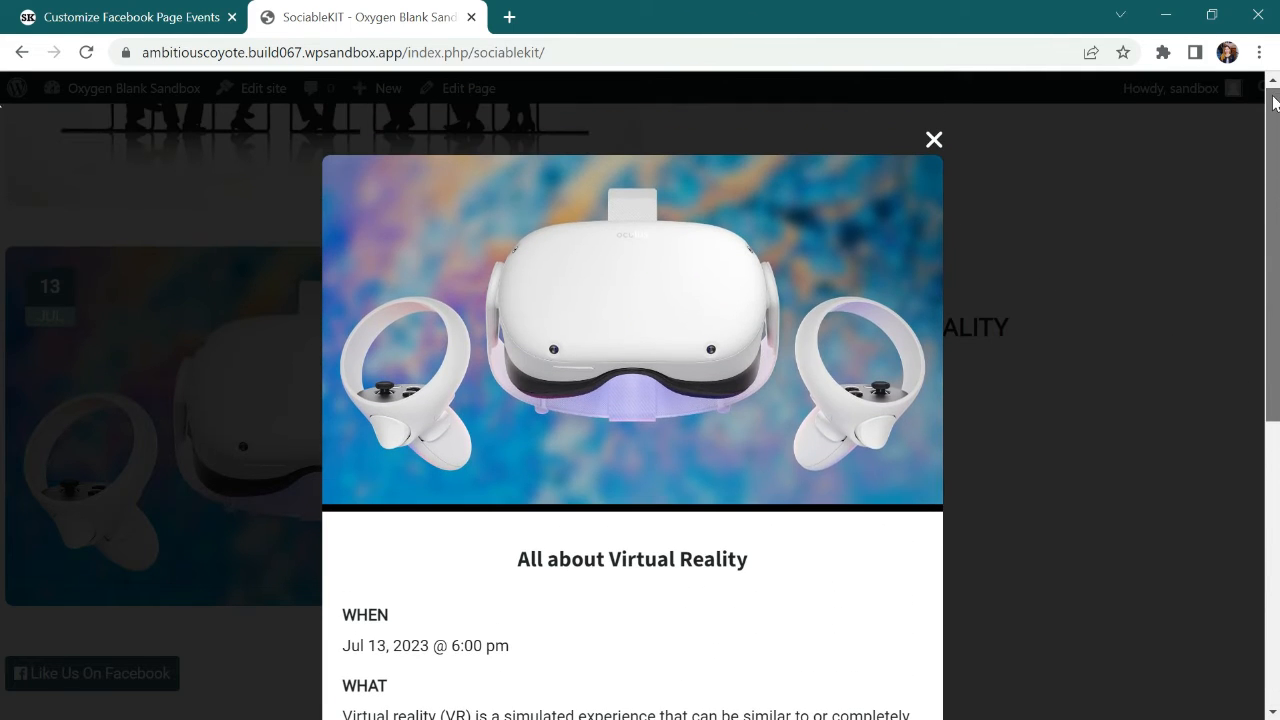
click(935, 140)
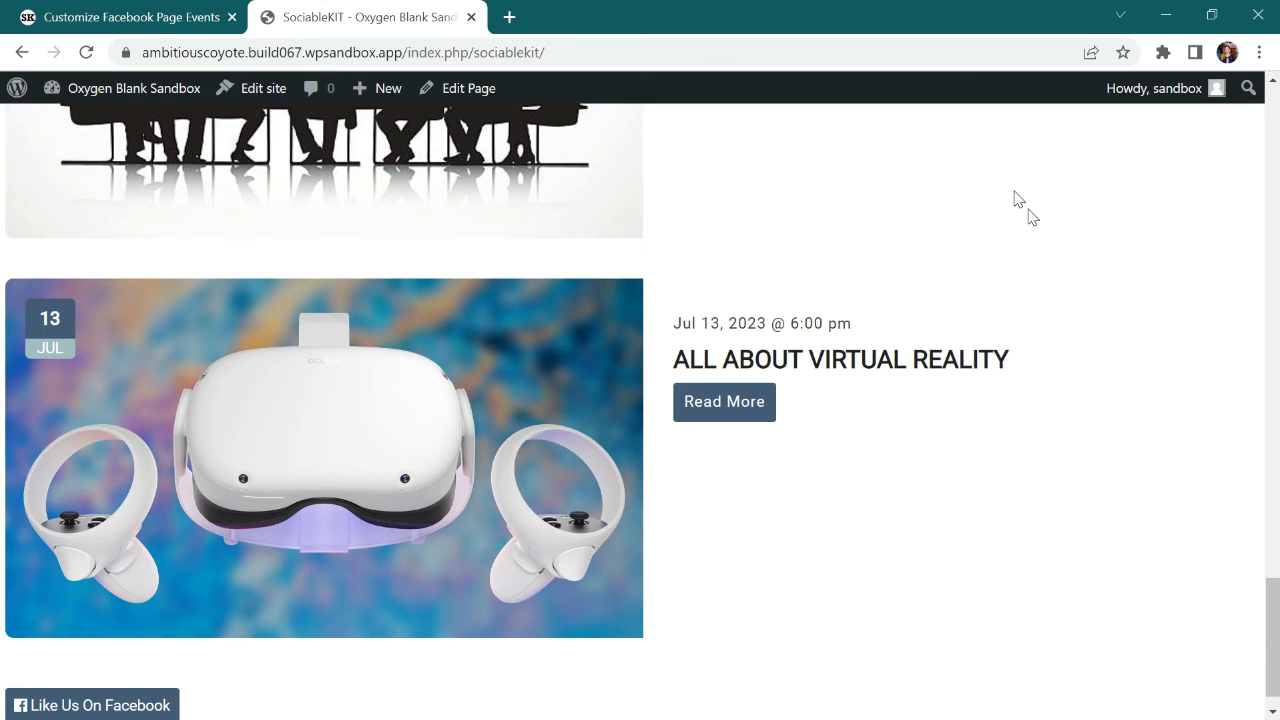
Step: Return to the start of the feed, review the Sweet Entertainment event's details and close its pop-up
drag(1265, 610, 1274, 120)
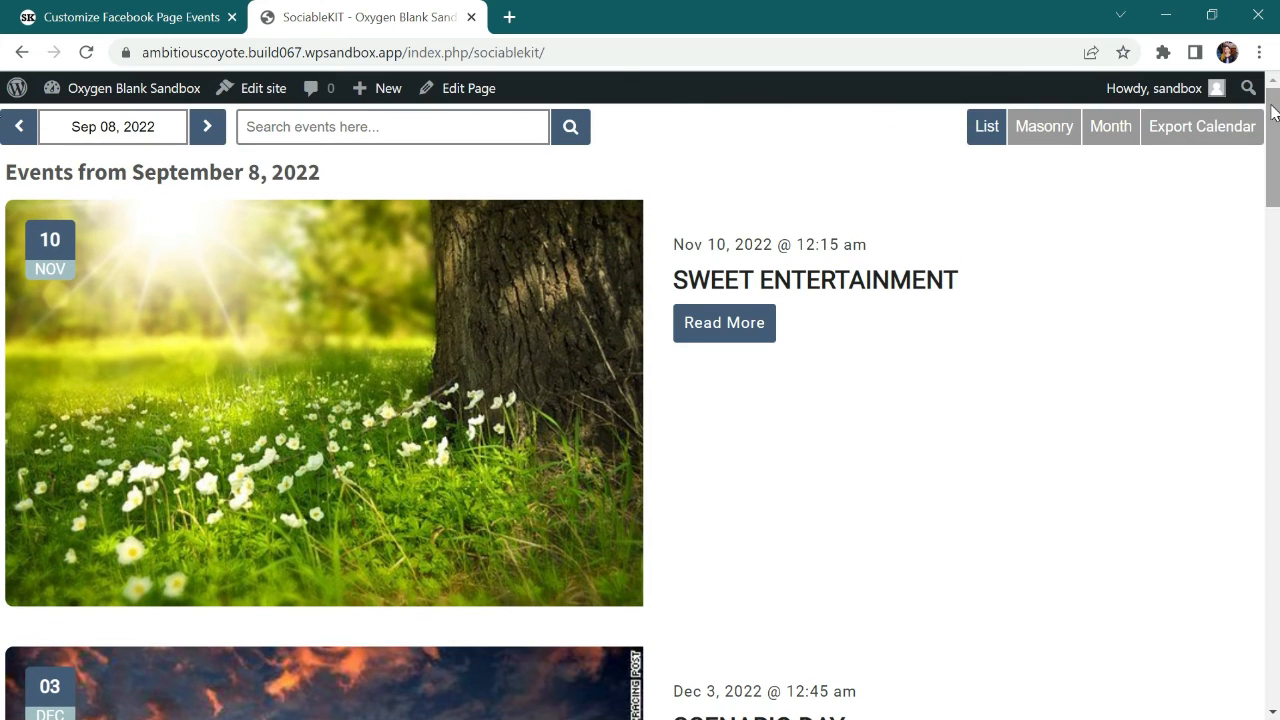
click(298, 391)
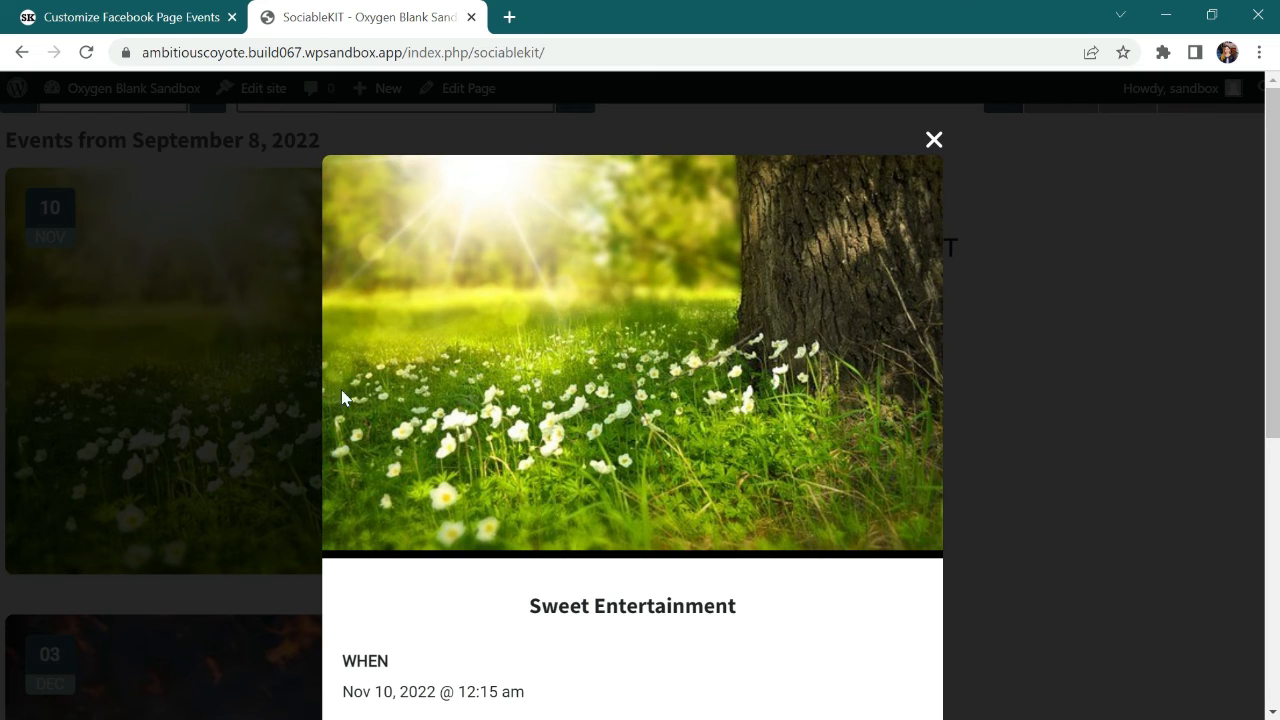
drag(1276, 135, 1277, 240)
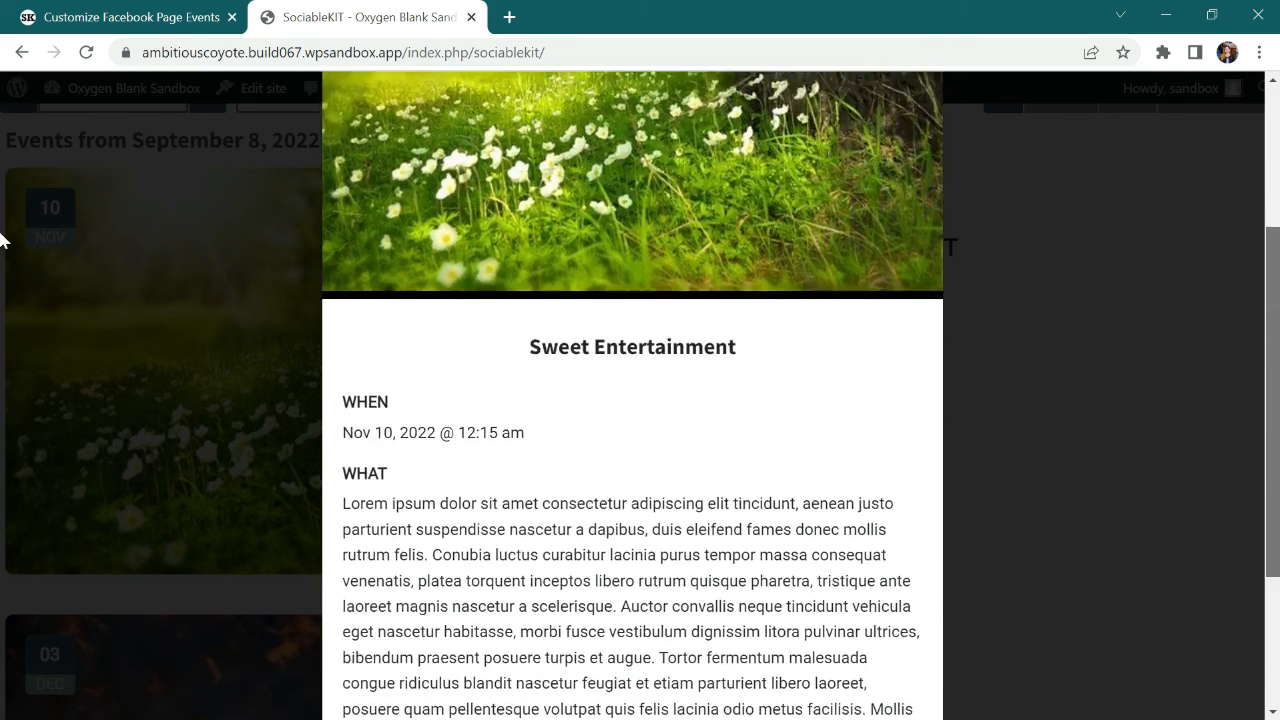
scroll(2, 200, up, 3)
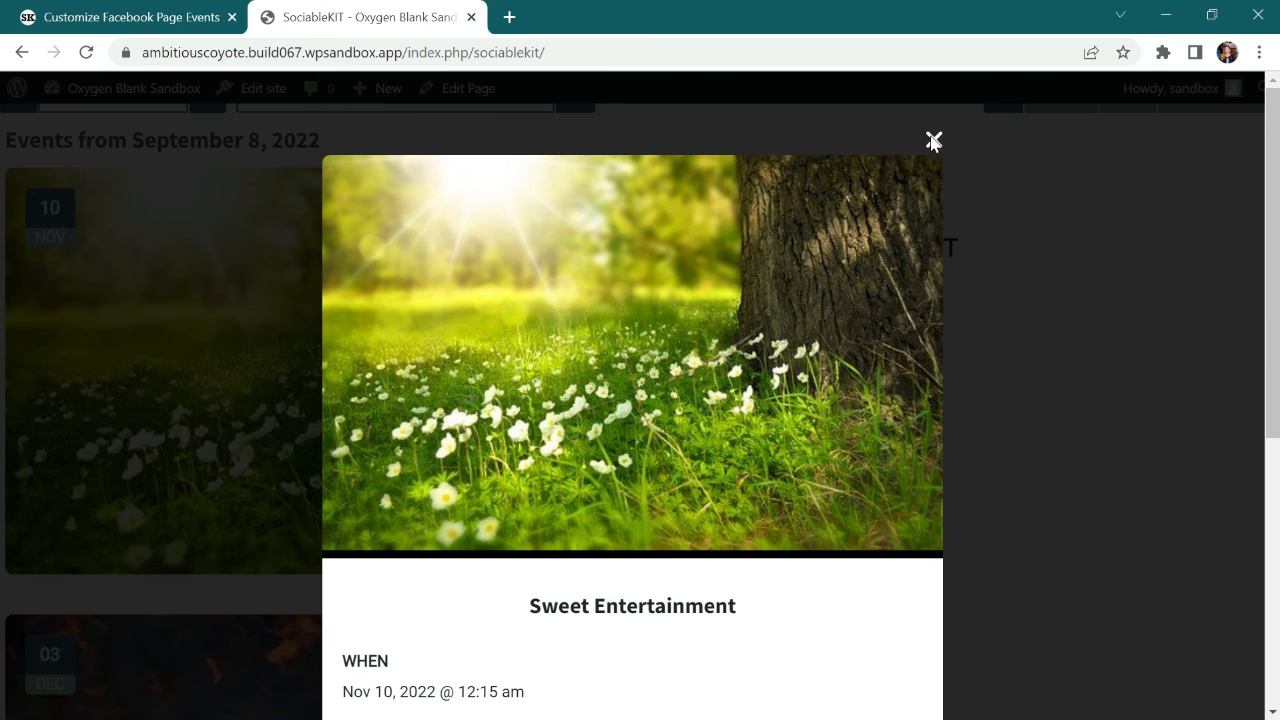
click(933, 141)
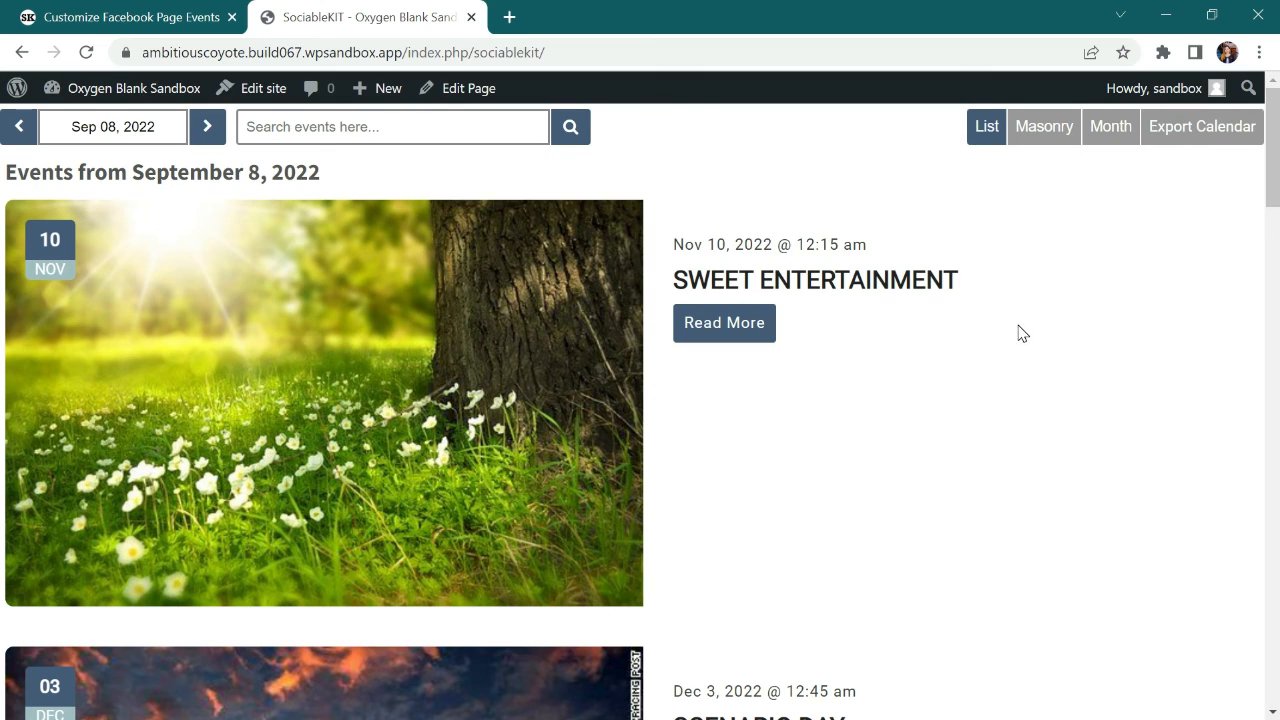